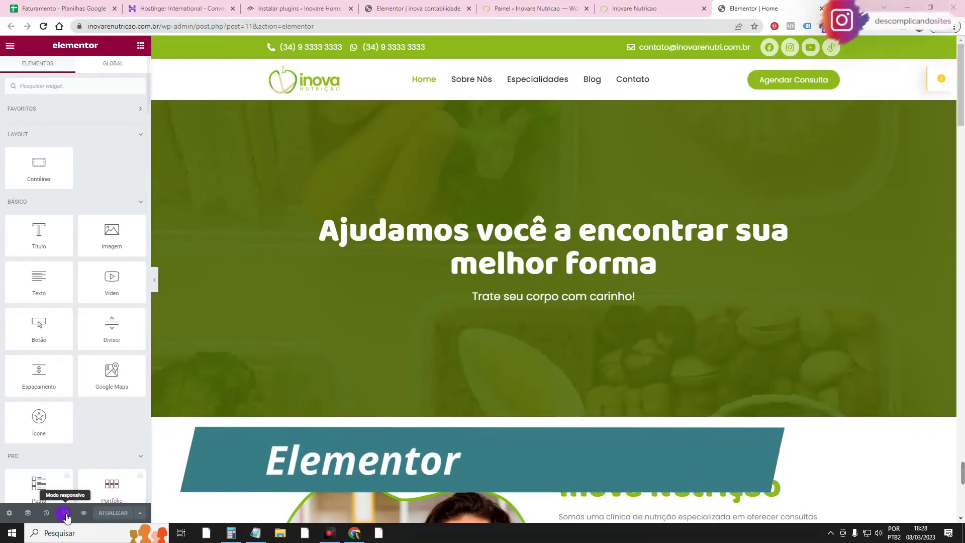
Preview the homepage hero at mobile, tablet, widescreen and laptop widths in responsive mode
left_click(65, 513)
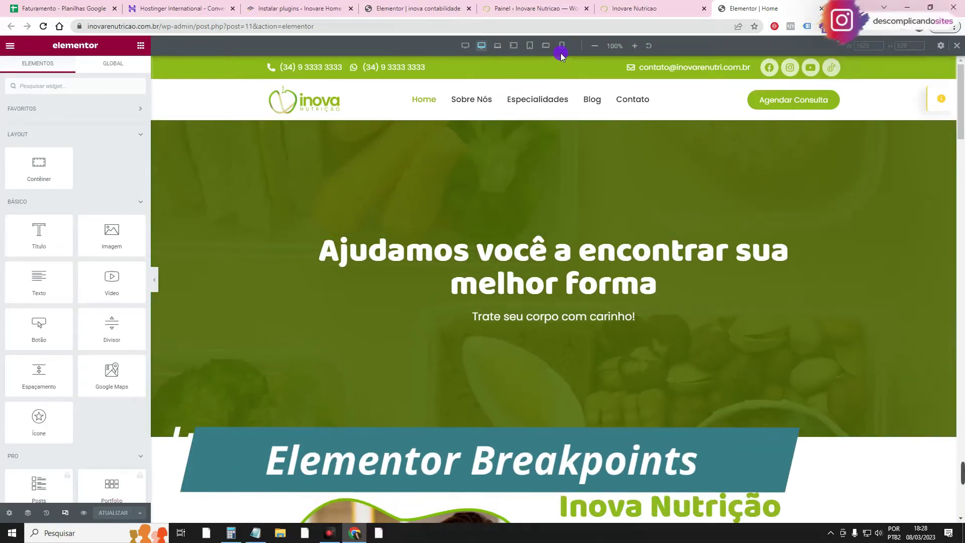
left_click(562, 46)
left_click(546, 46)
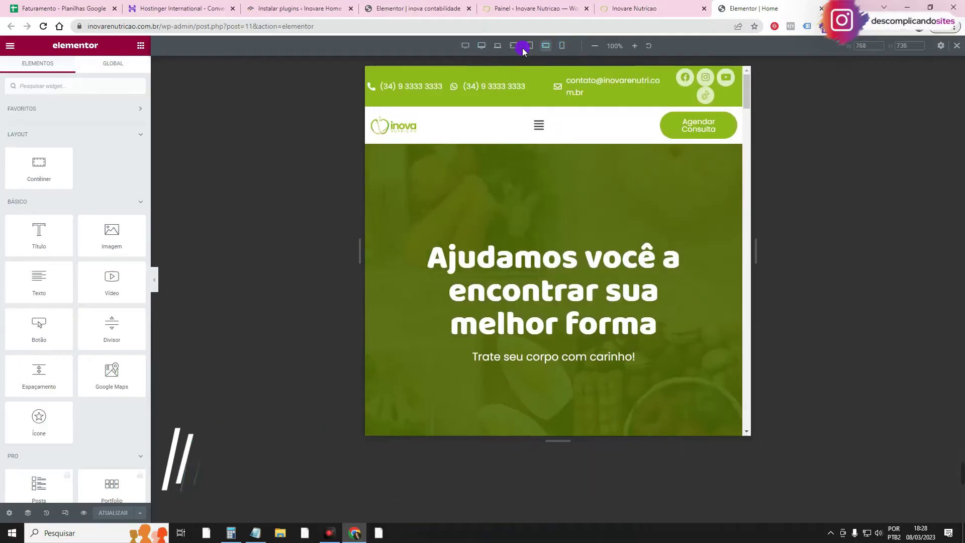
left_click(523, 48)
left_click(498, 46)
left_click(484, 47)
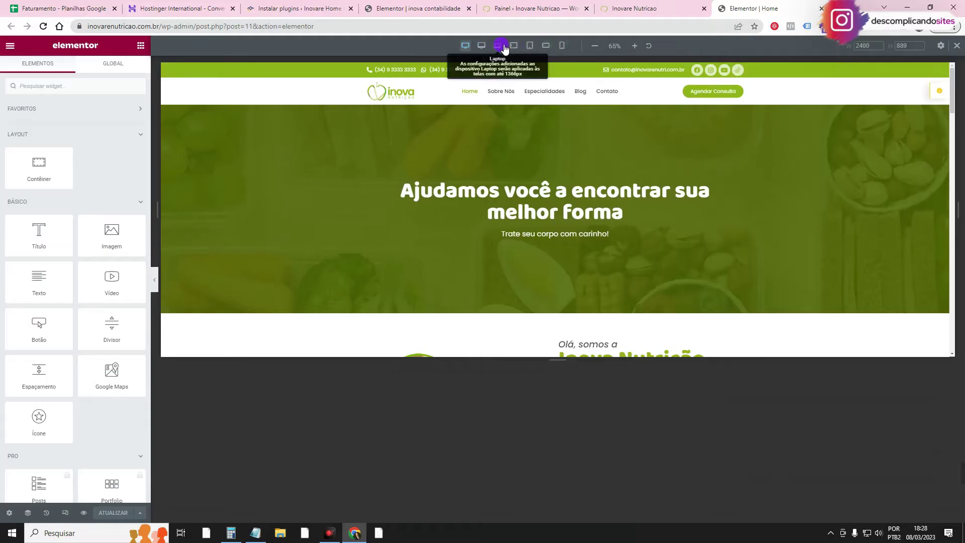
left_click(505, 48)
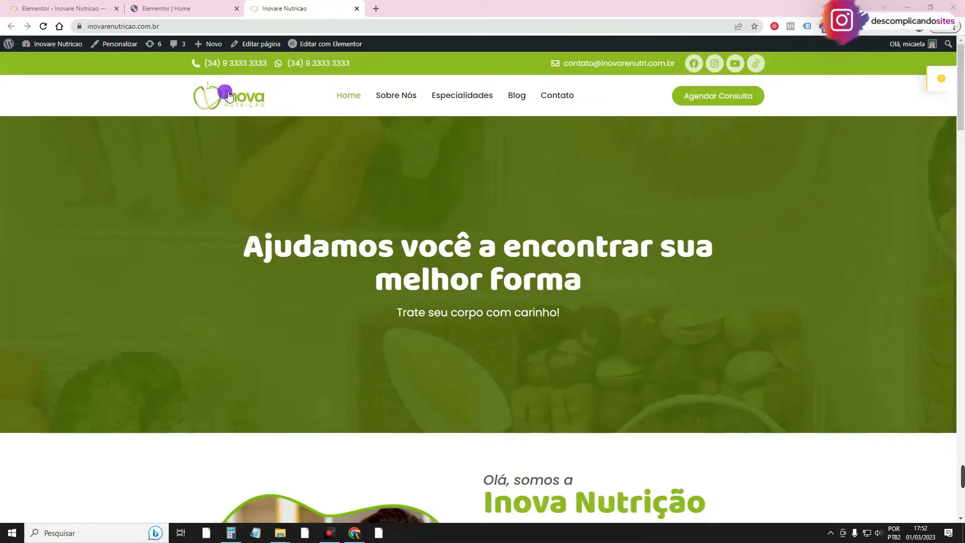
scroll(681, 166, "down", 15)
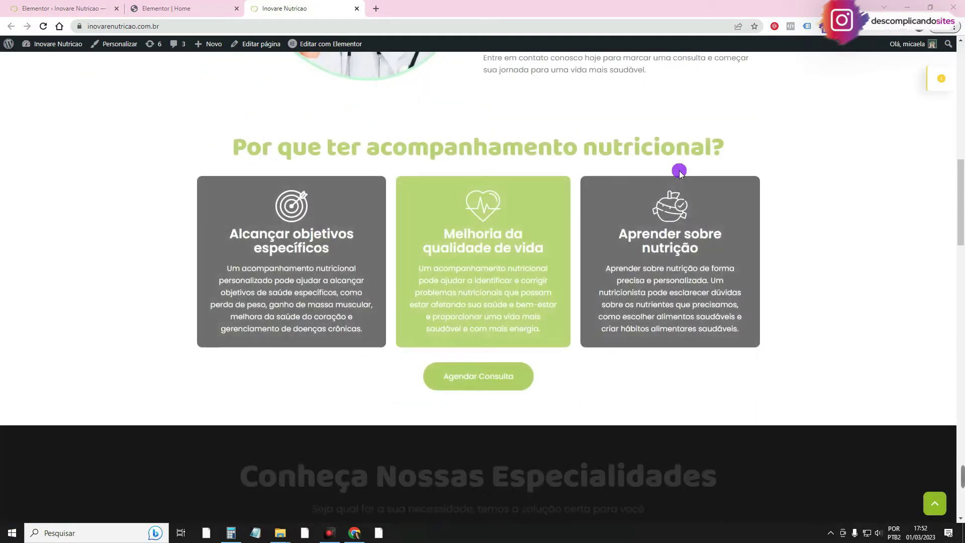
scroll(661, 193, "down", 20)
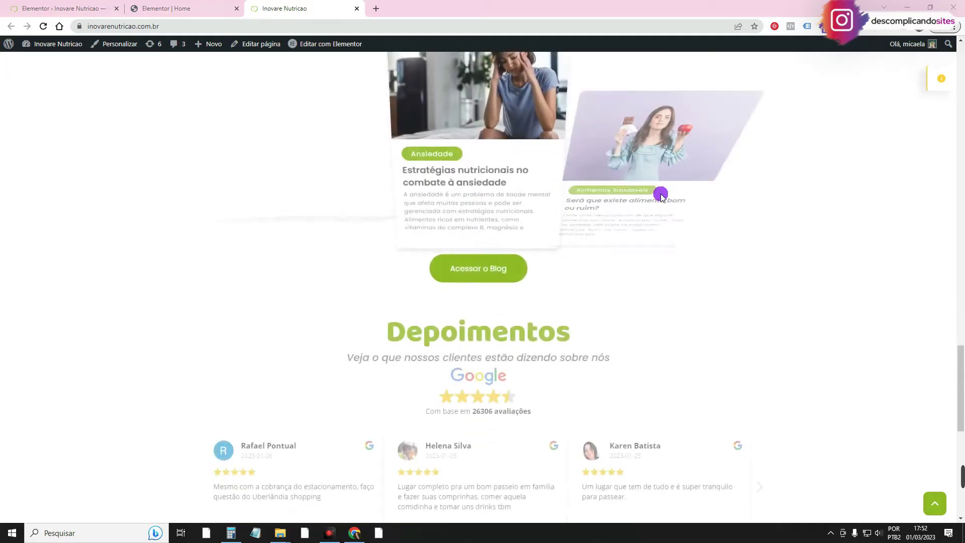
scroll(662, 193, "down", 5)
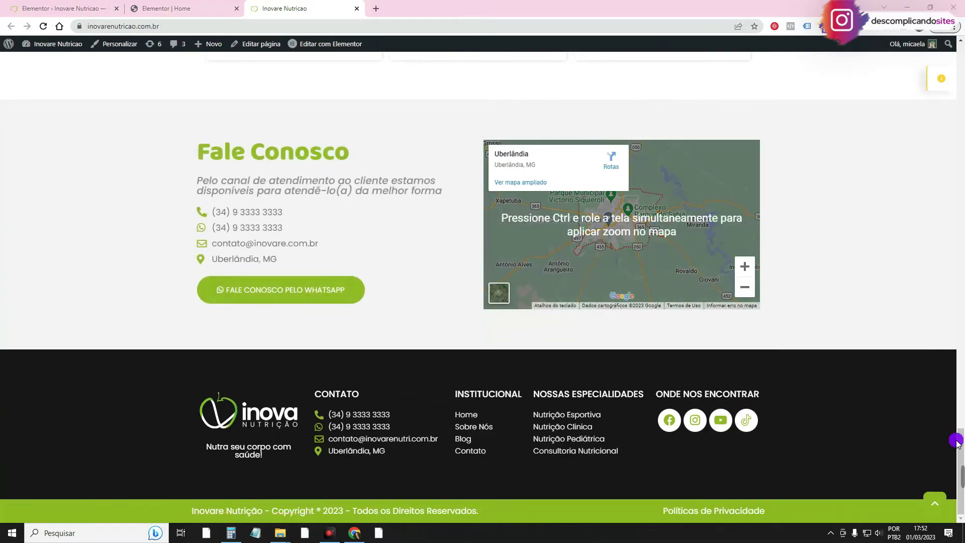
left_click_drag(957, 442, 958, 31)
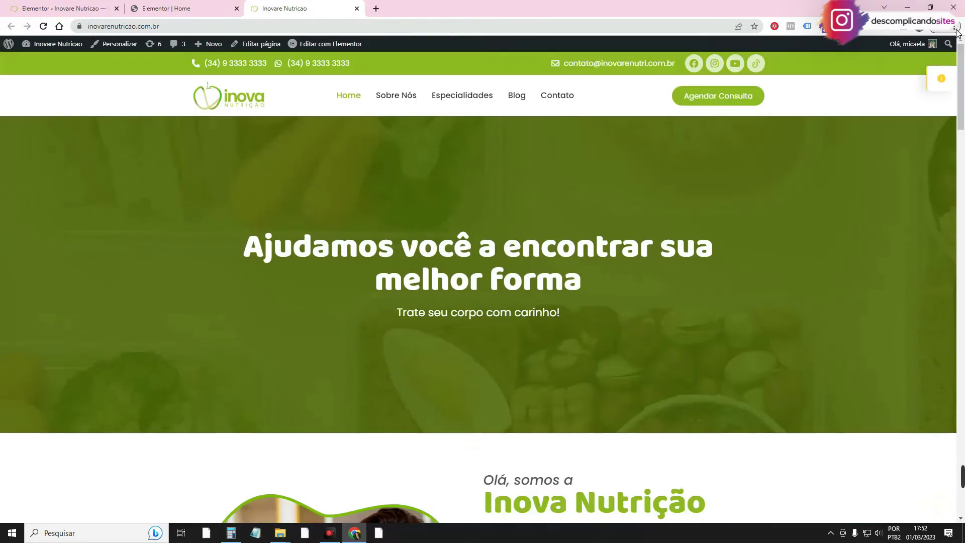
left_click(178, 69)
Return to the Home page editor, expand the side panel and turn on responsive mode
left_click(199, 6)
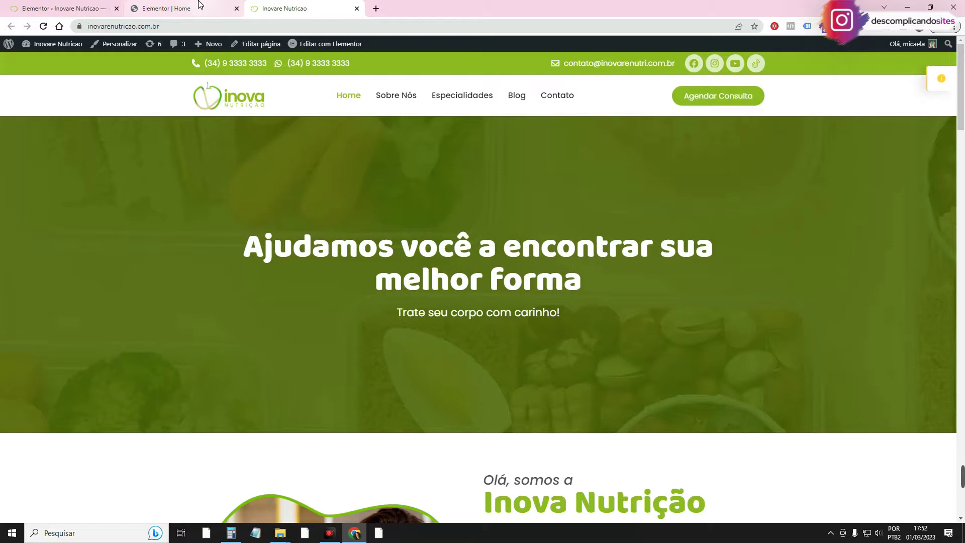
left_click(4, 278)
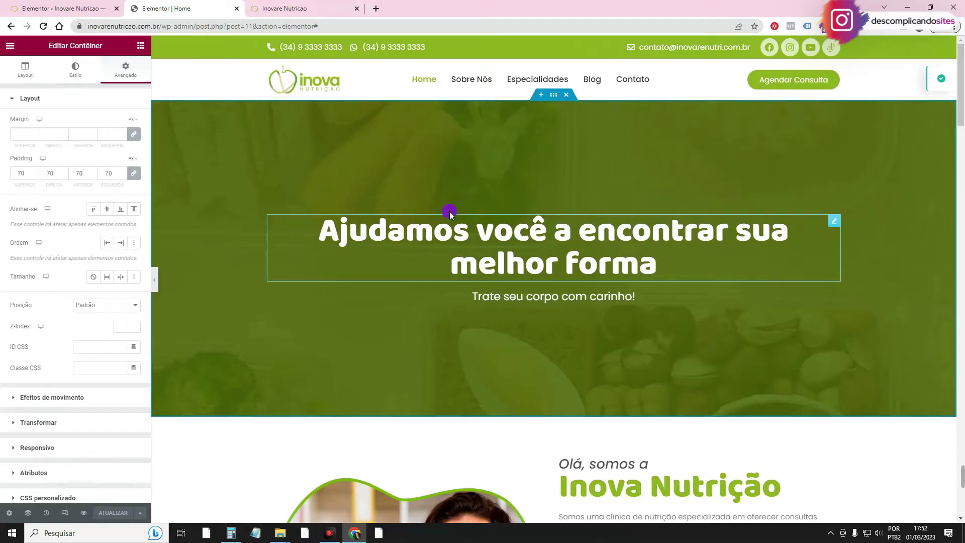
left_click(65, 513)
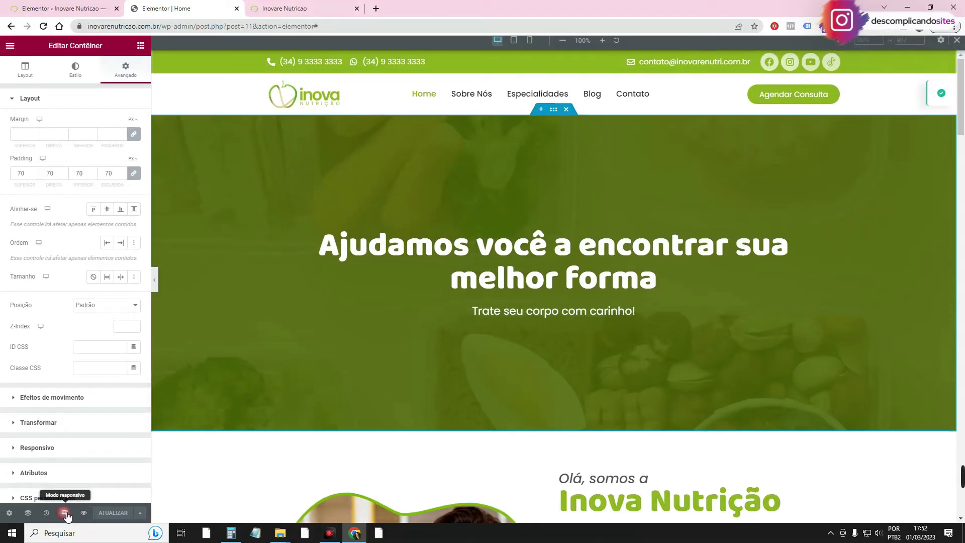
Toggle the preview between mobile, tablet and desktop widths twice
left_click(532, 46)
left_click(513, 45)
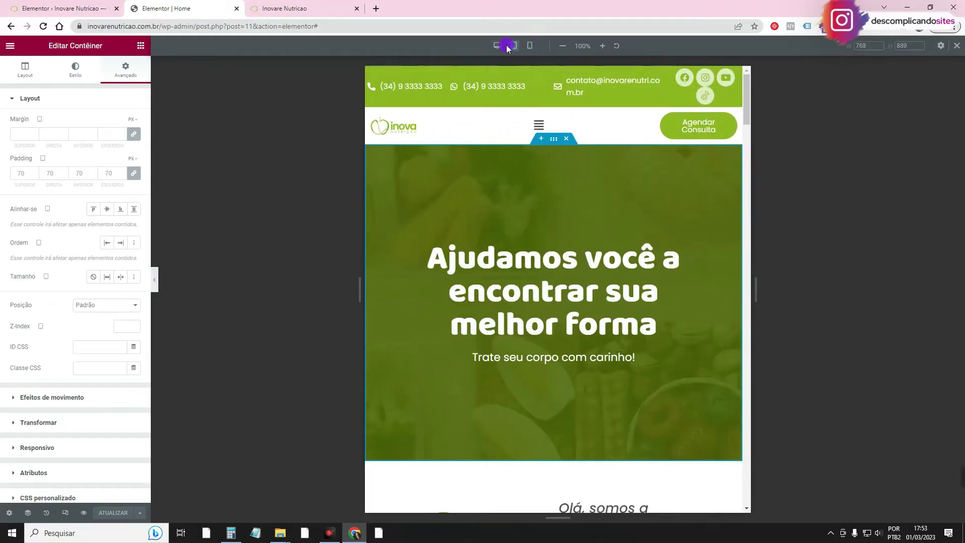
left_click(498, 45)
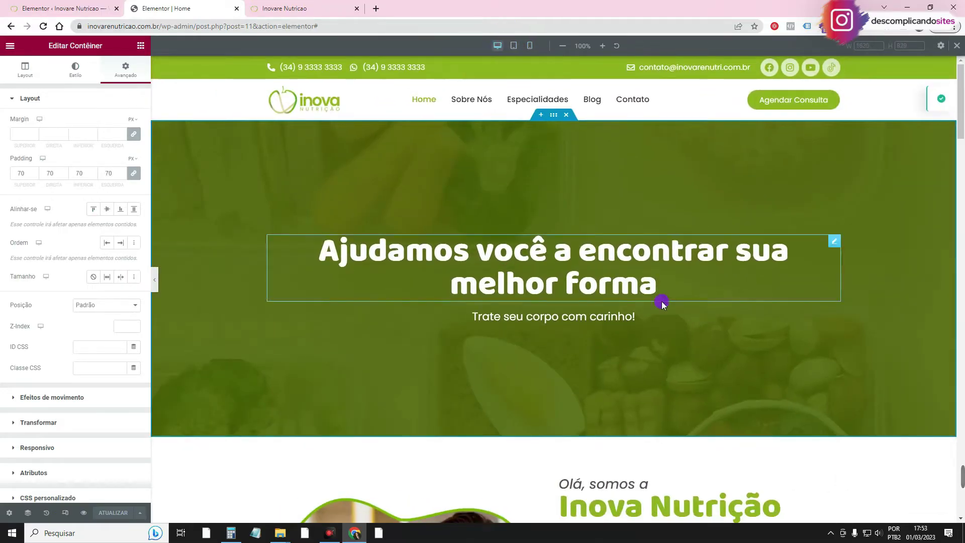
left_click(530, 45)
left_click(514, 45)
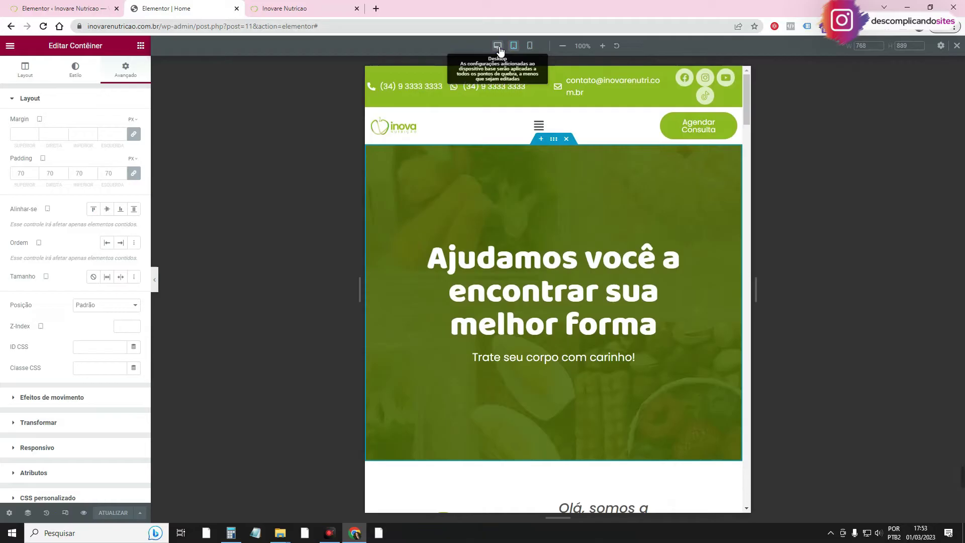
left_click(498, 46)
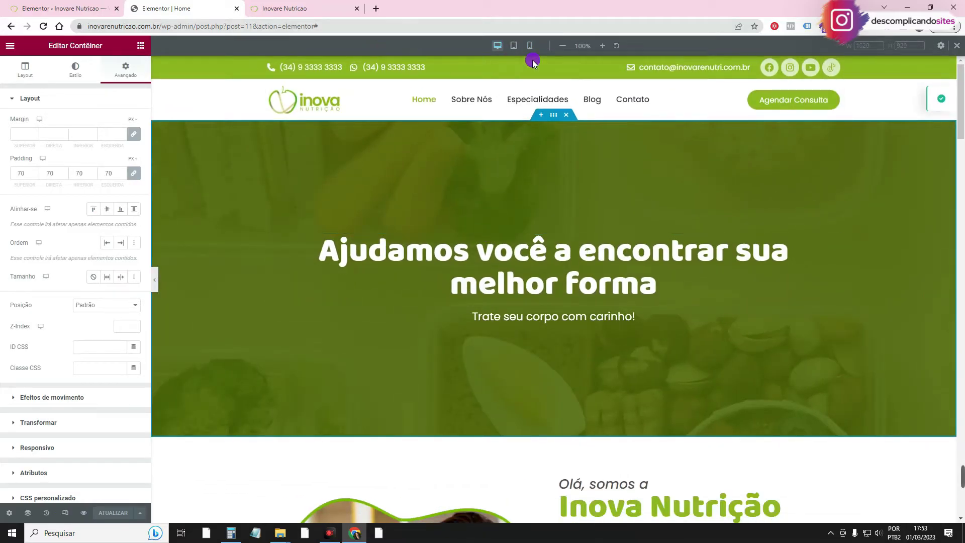
Go to the WordPress admin and open Elementor's Experiments settings
left_click(259, 4)
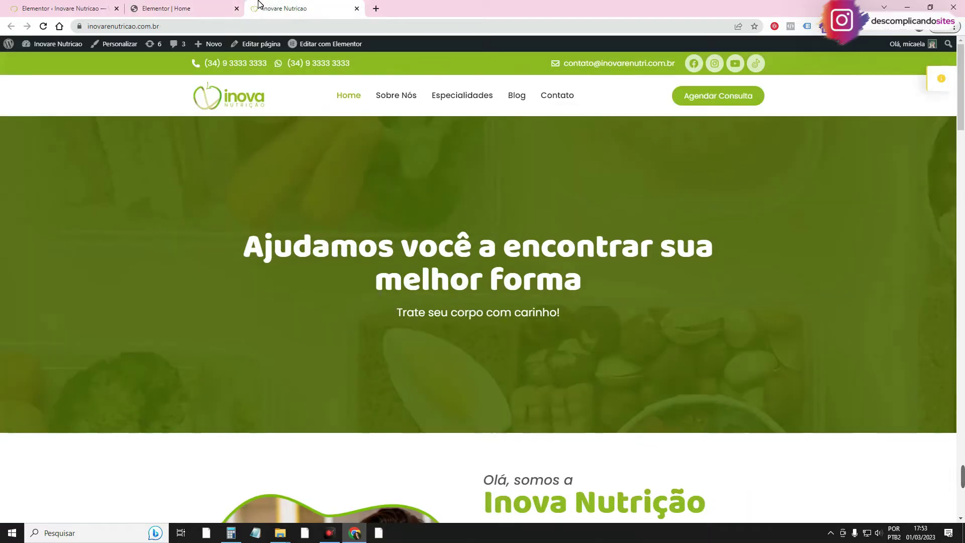
left_click(63, 8)
left_click(261, 146)
scroll(261, 146, "up", 7)
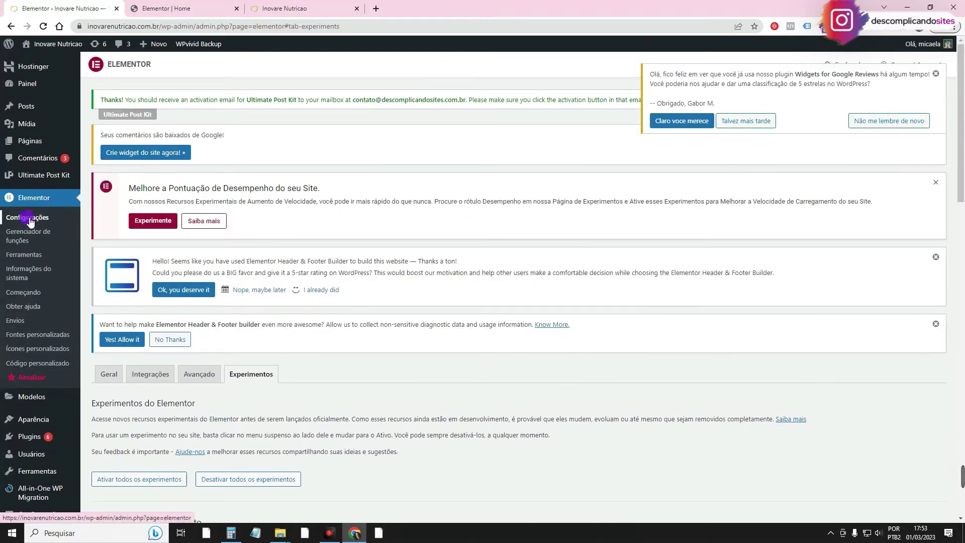
scroll(345, 258, "down", 3)
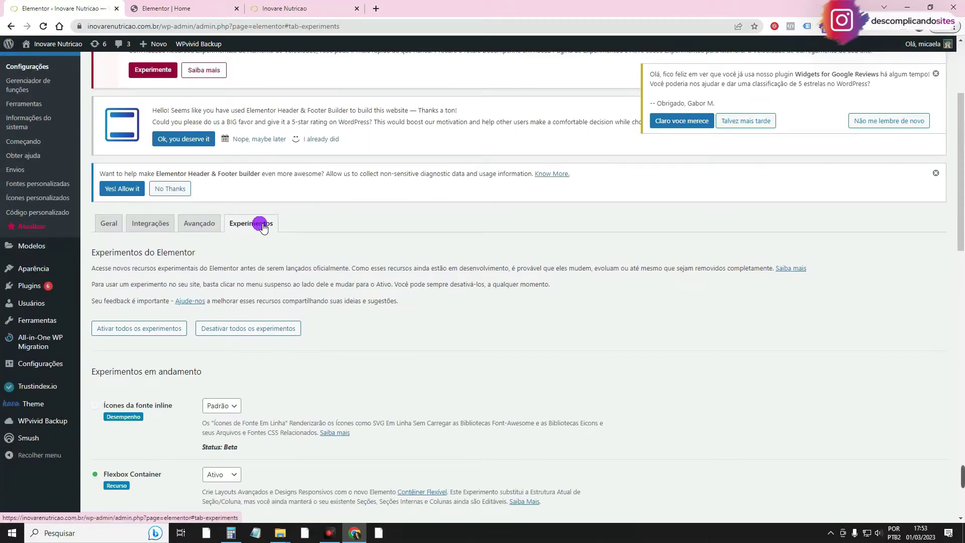
scroll(261, 225, "down", 1)
scroll(260, 175, "down", 8)
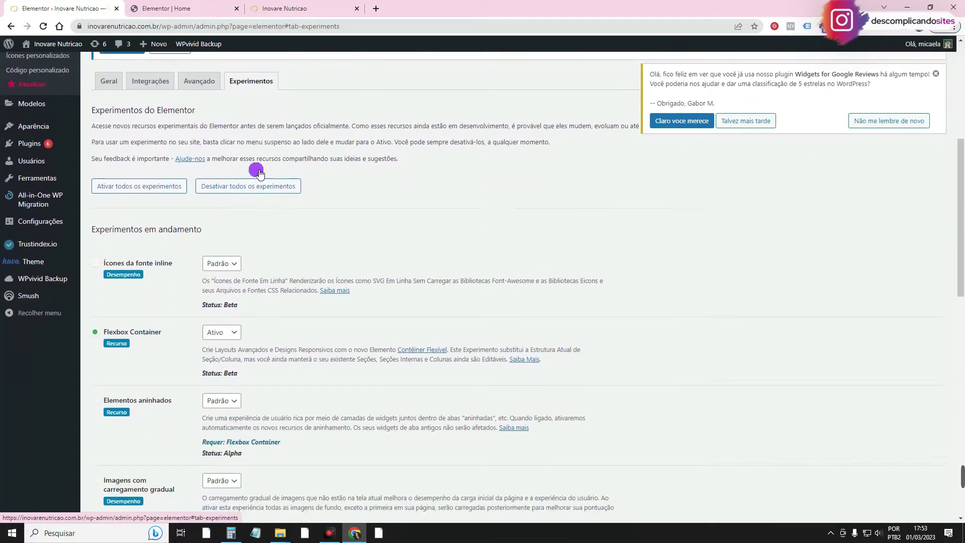
scroll(290, 206, "down", 6)
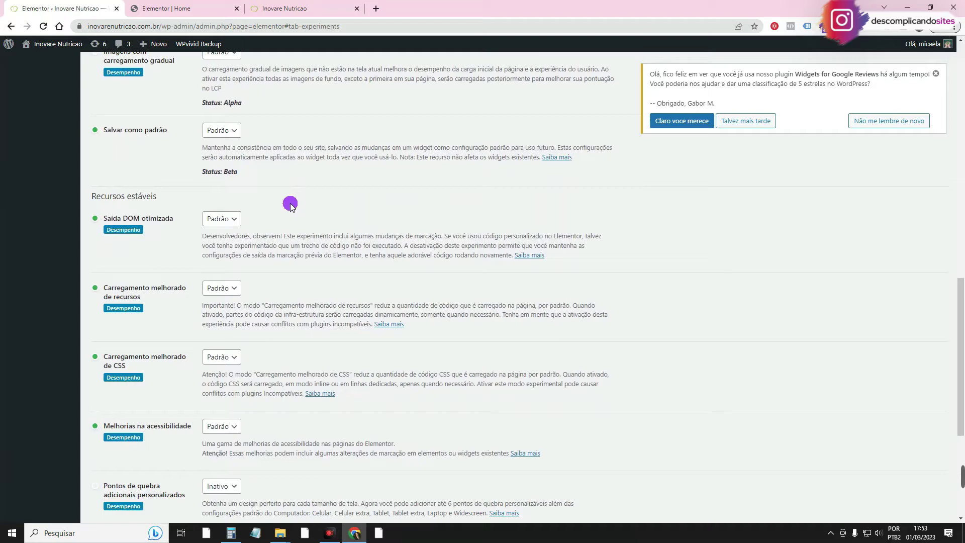
Set 'Pontos de quebra adicionais personalizados' to Ativo and save the changes
left_click_drag(113, 317, 189, 320)
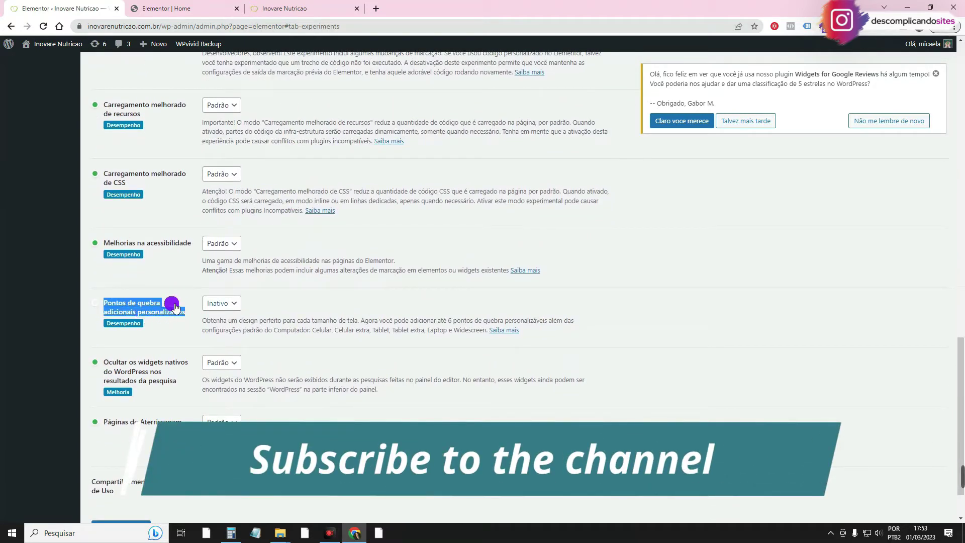
left_click(221, 304)
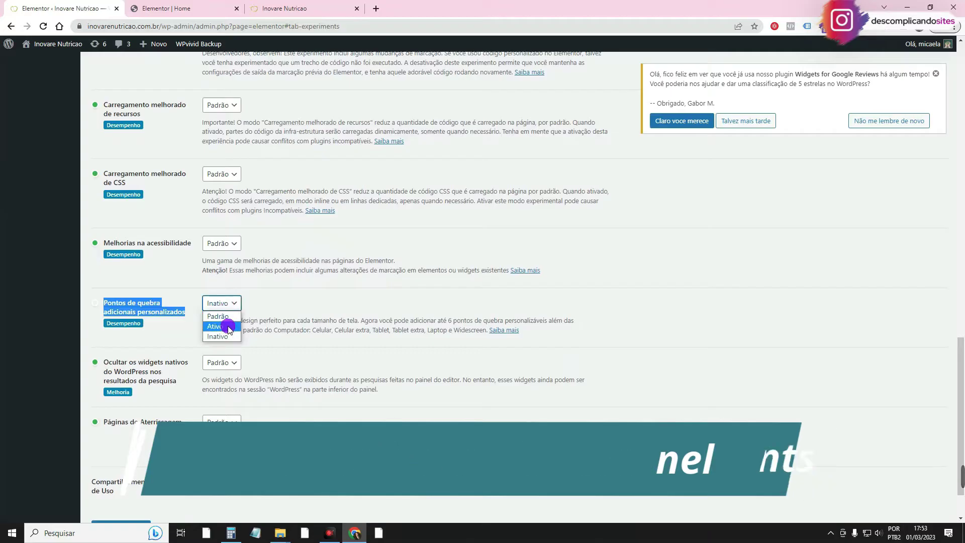
left_click(221, 324)
scroll(237, 338, "down", 1)
left_click(124, 470)
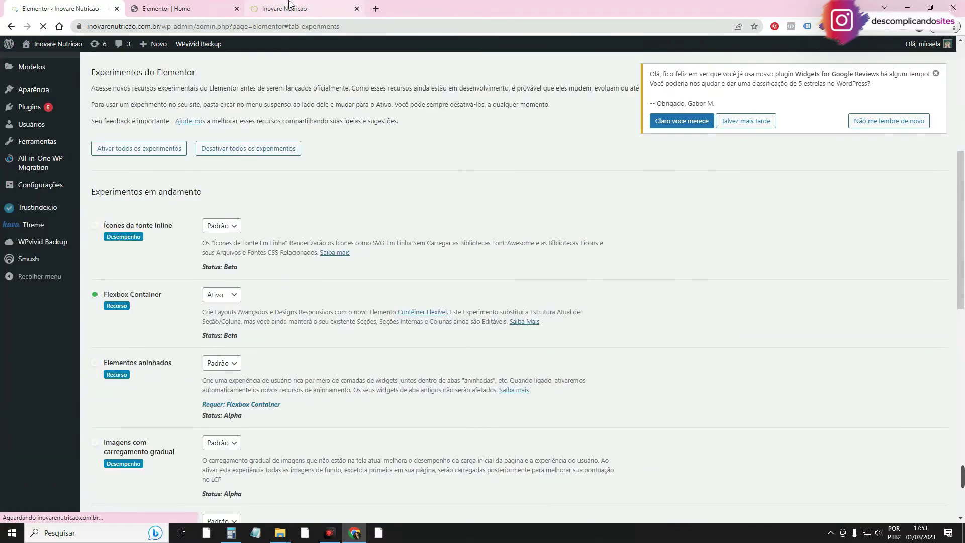
Reload the Home page editor to load the new breakpoints and enable responsive preview
left_click(284, 9)
left_click(156, 8)
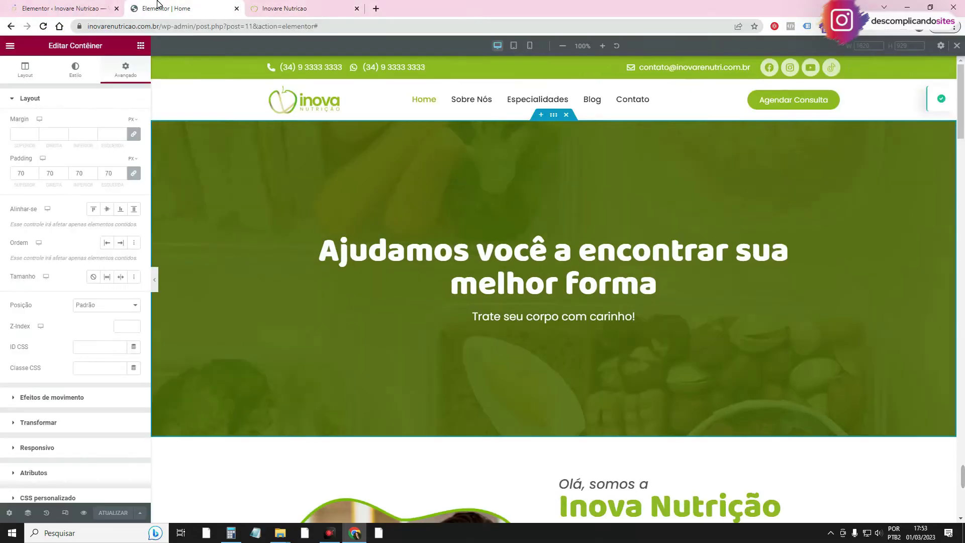
left_click(42, 26)
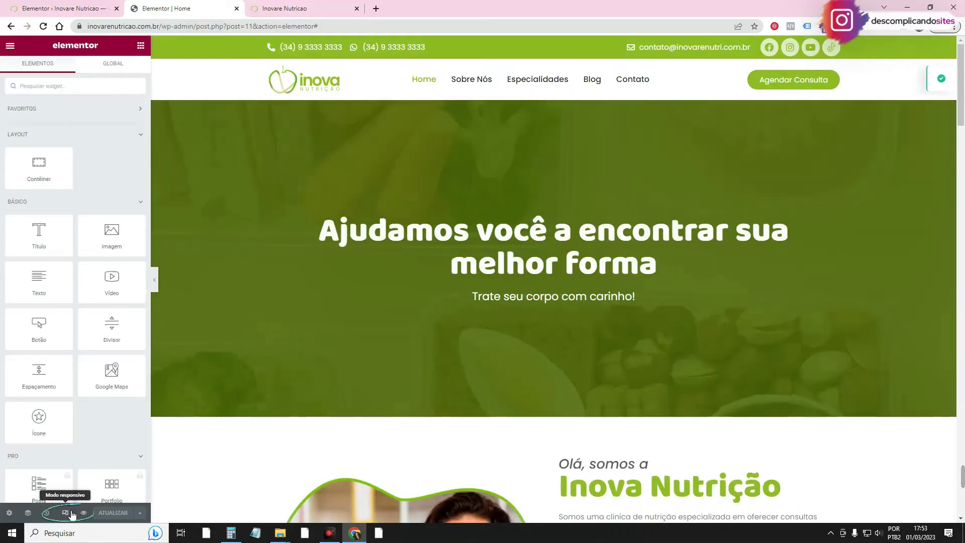
left_click(72, 513)
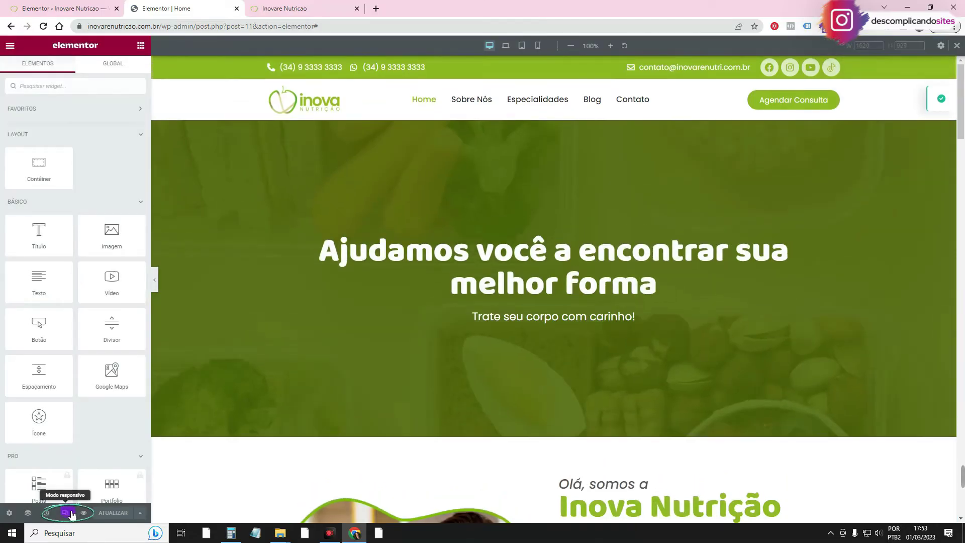
Add Celular extra, Widescreen and Tablet extra to the active breakpoints in Site Settings
left_click(942, 47)
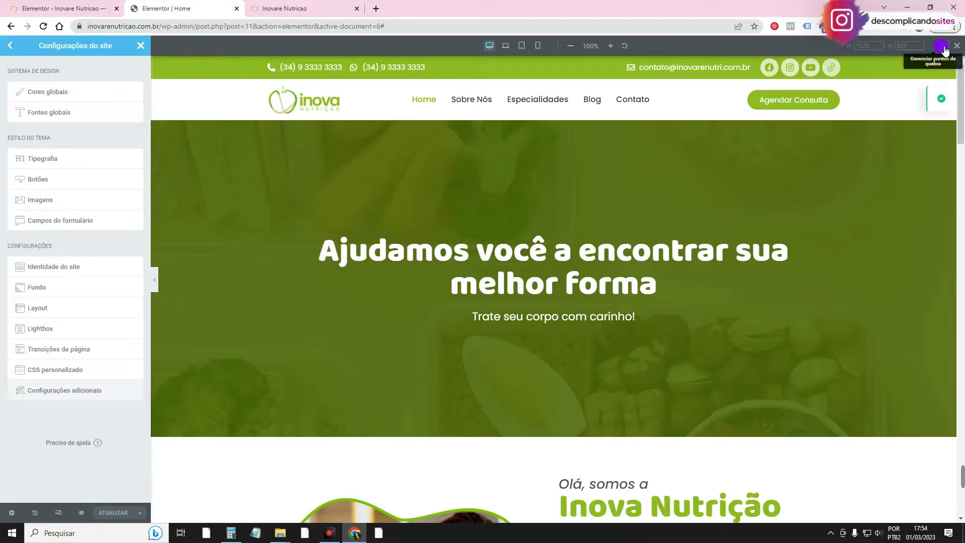
left_click(114, 132)
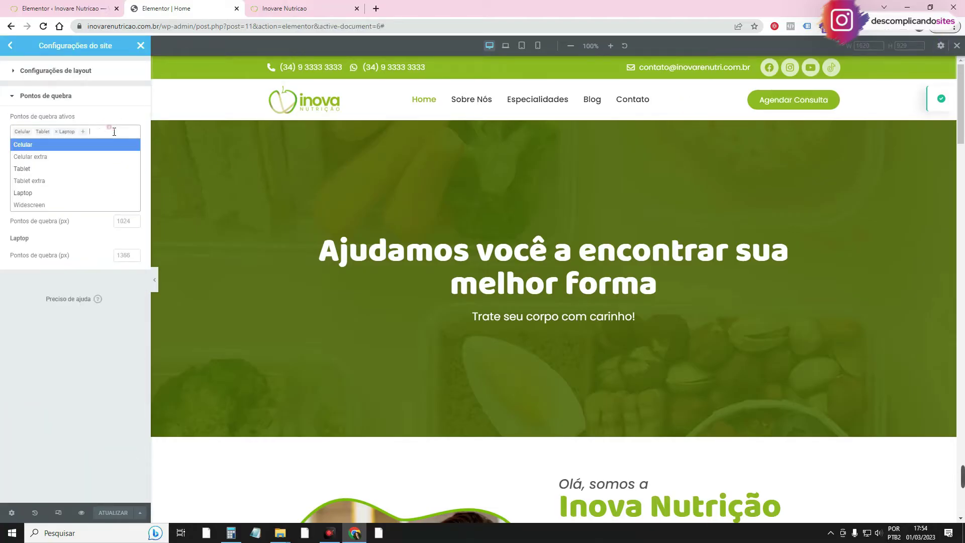
left_click(101, 157)
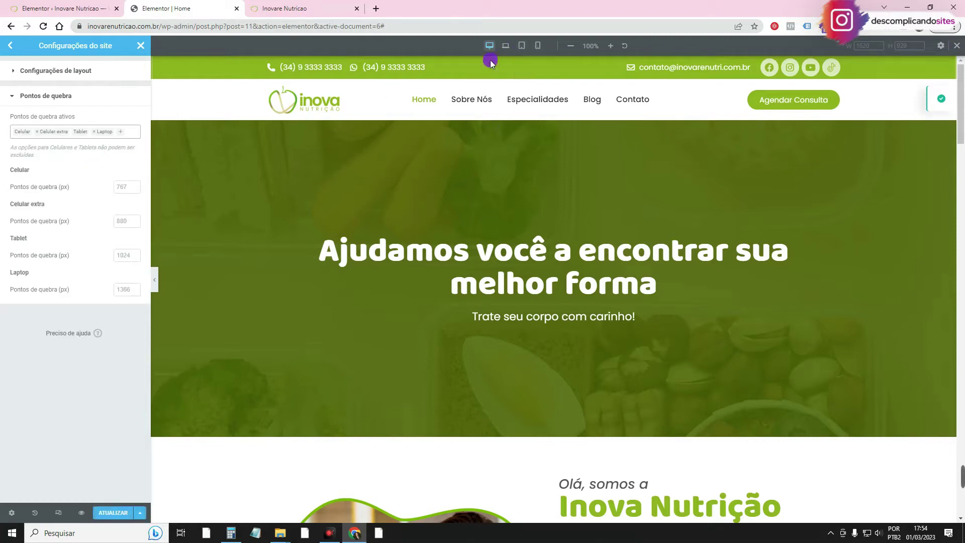
left_click(126, 133)
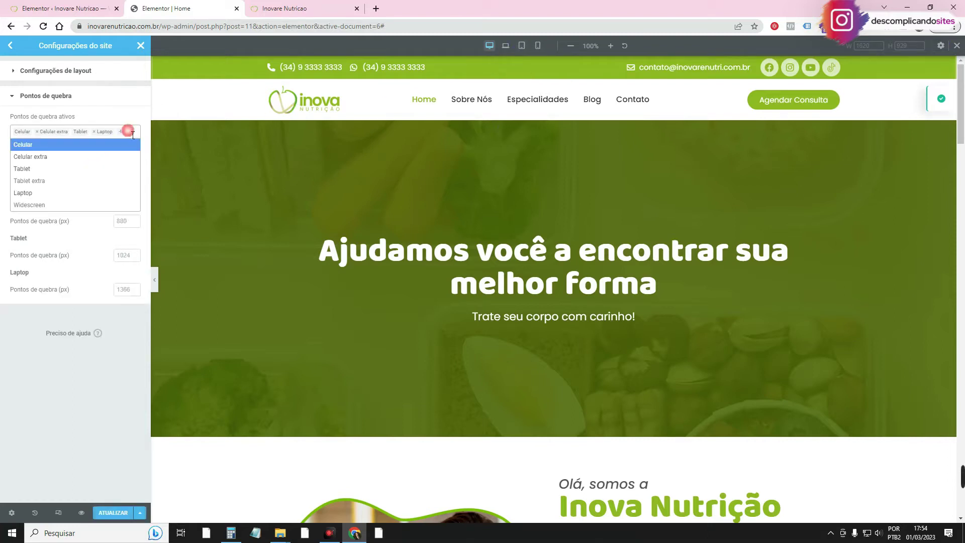
left_click(98, 202)
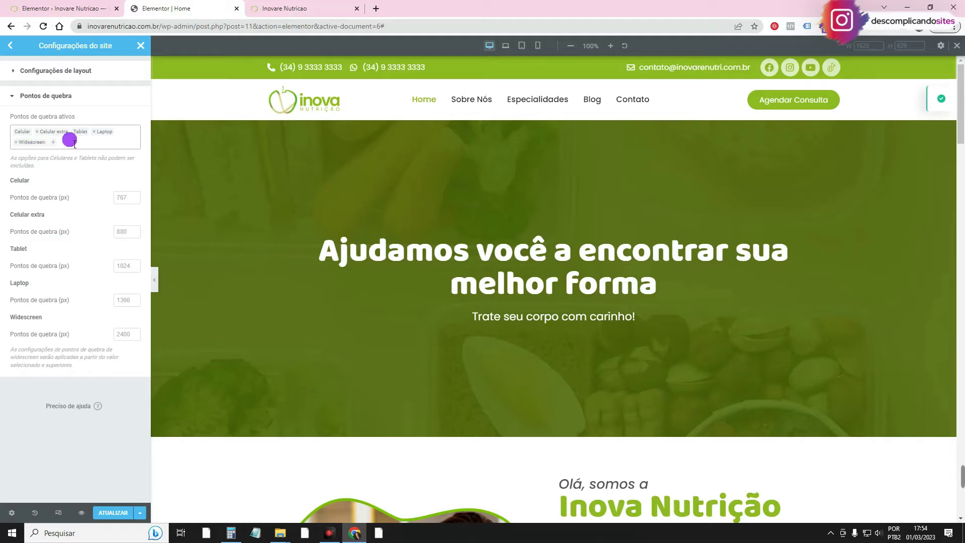
left_click(74, 144)
left_click(90, 191)
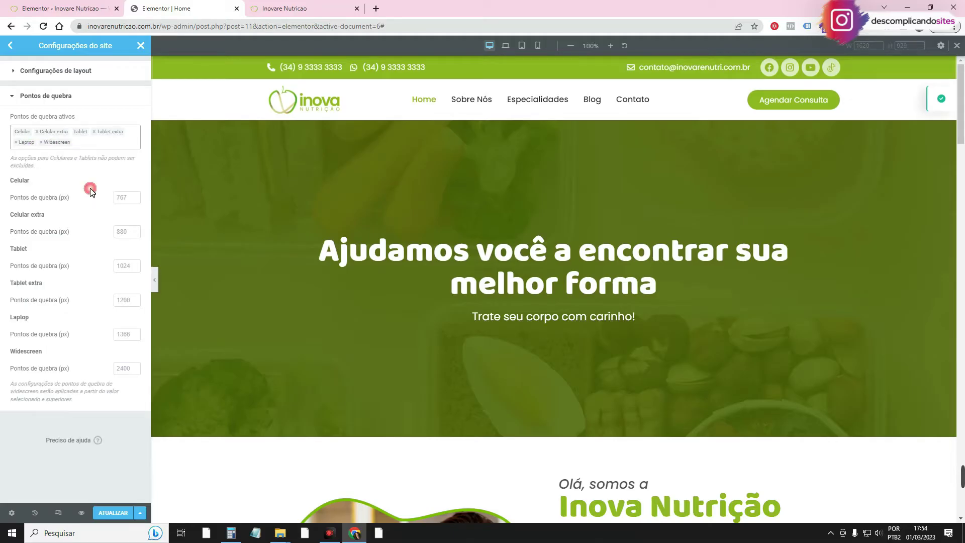
left_click(87, 142)
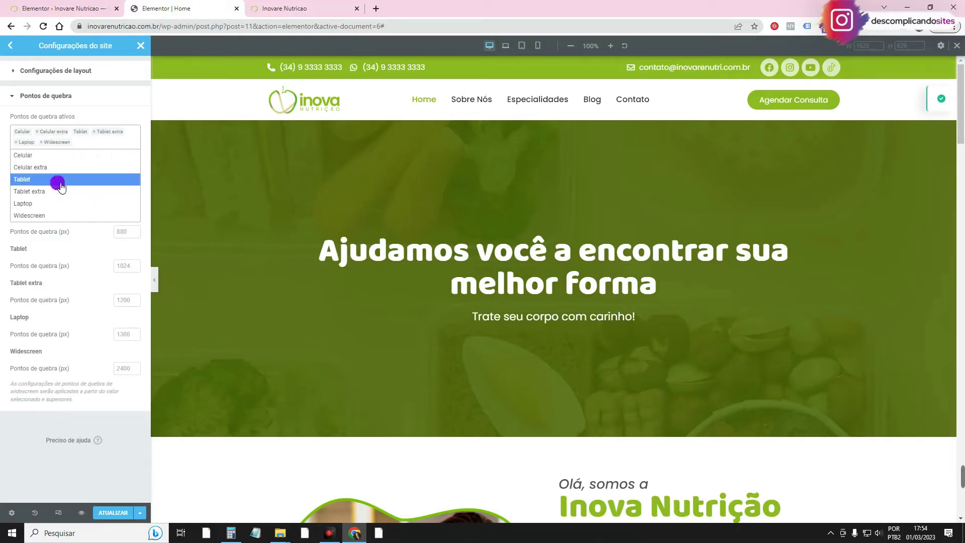
left_click(81, 238)
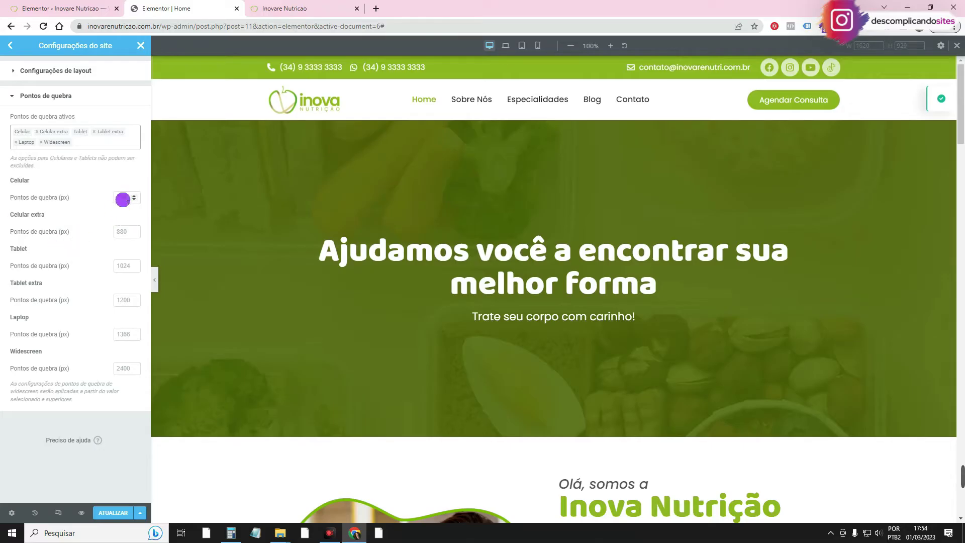
Check the Celular, Tablet and Celular extra (880) widths, save with ATUALIZAR, and reload
left_click(128, 202)
left_click(126, 266)
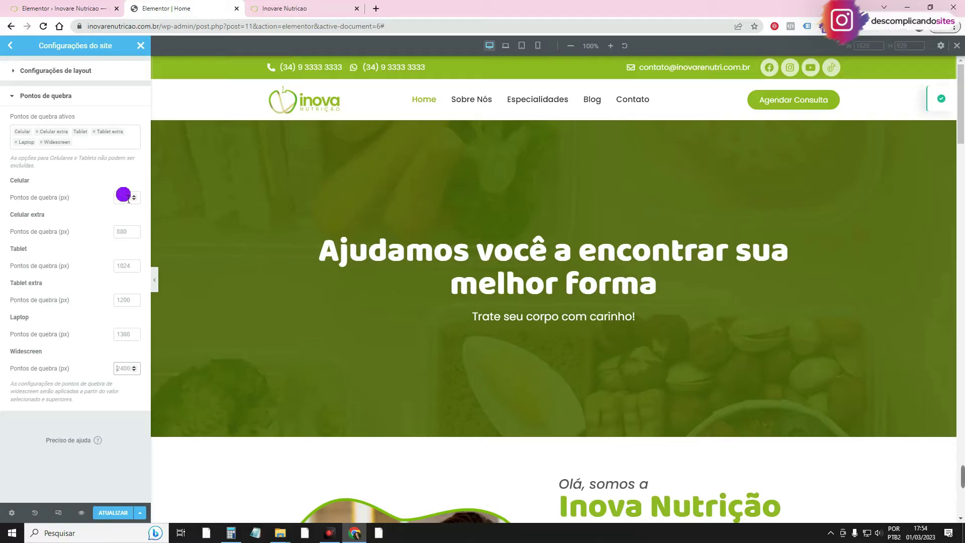
left_click(130, 231)
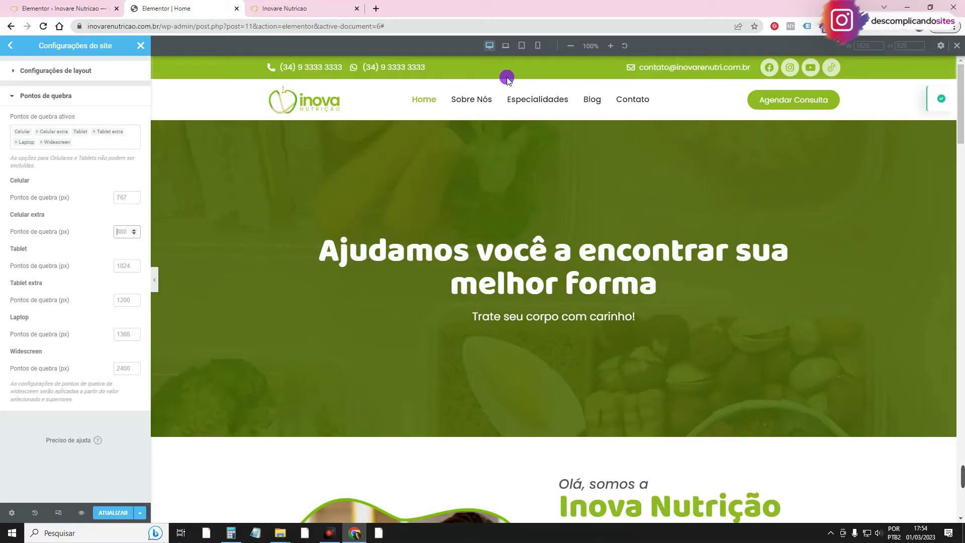
left_click(121, 513)
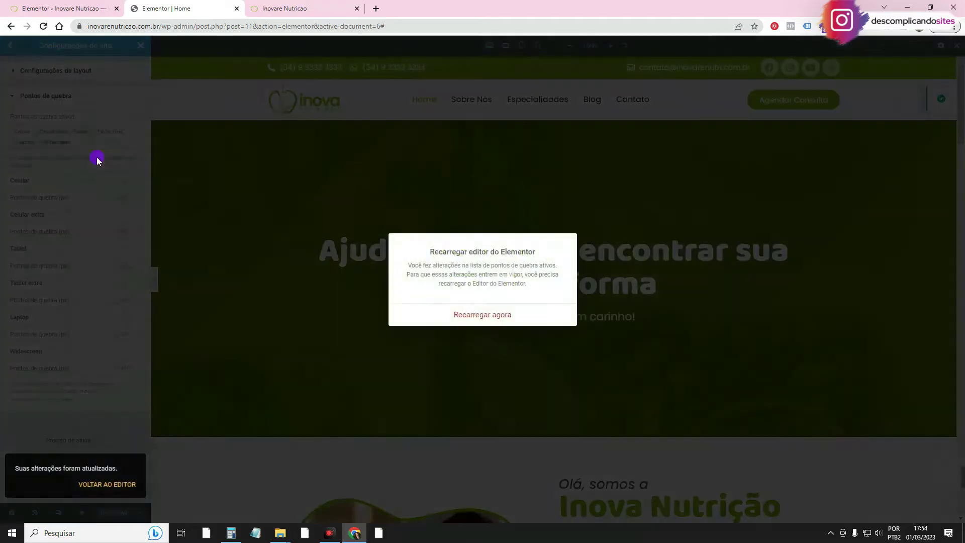
left_click(459, 317)
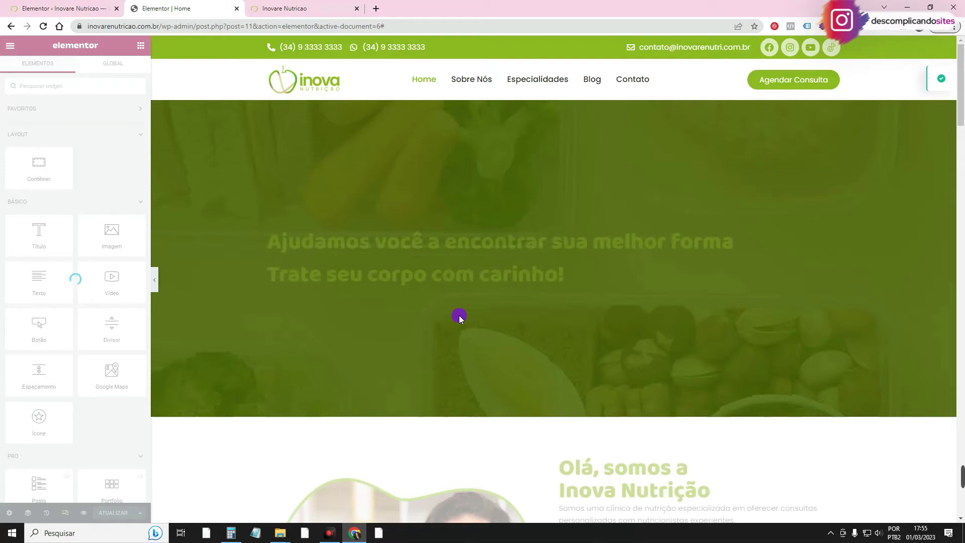
Preview the page at mobile and Celular extra widths, then close Site Settings
left_click(67, 513)
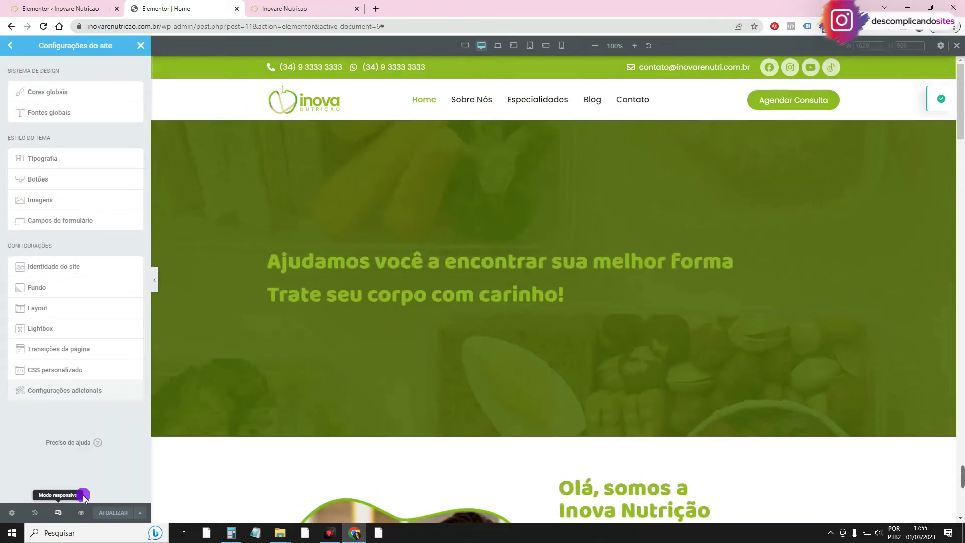
left_click(562, 46)
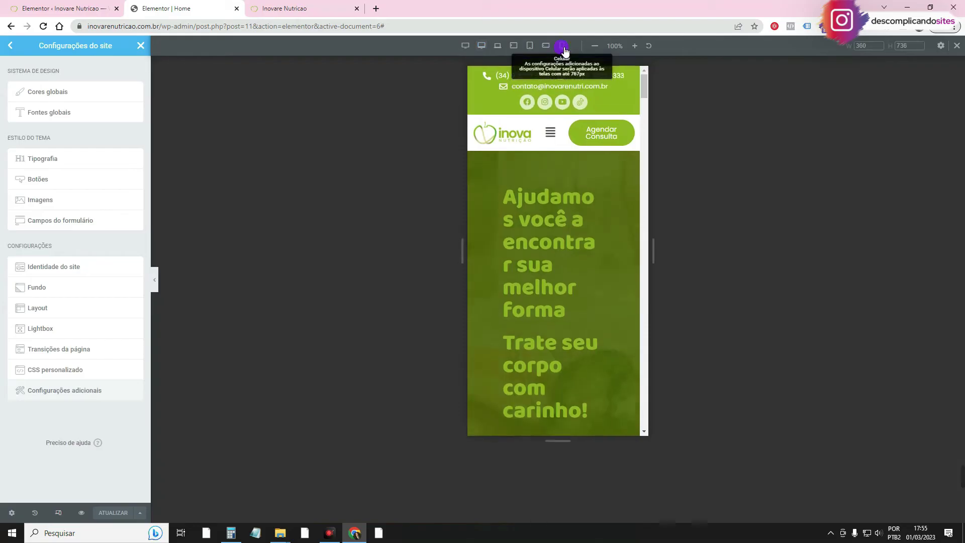
left_click(547, 47)
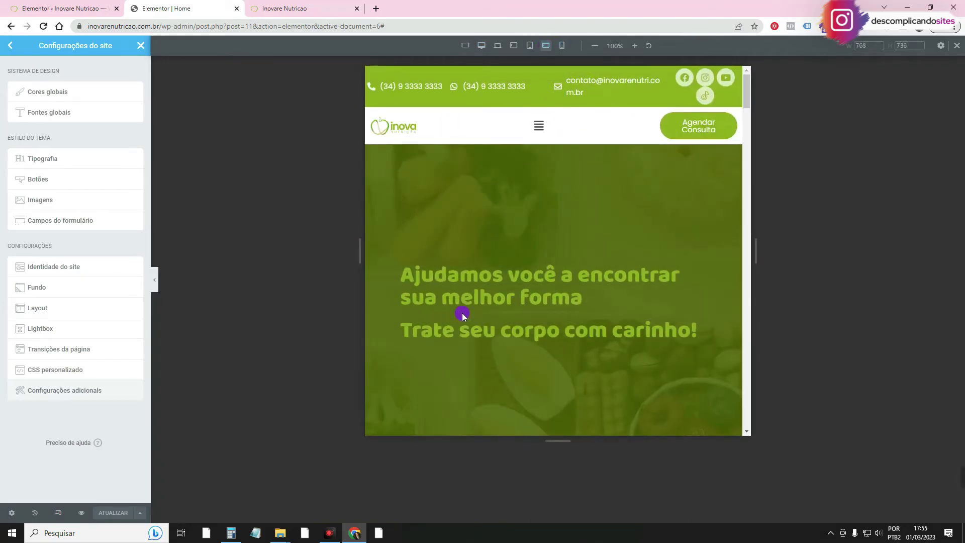
scroll(441, 249, "down", 1)
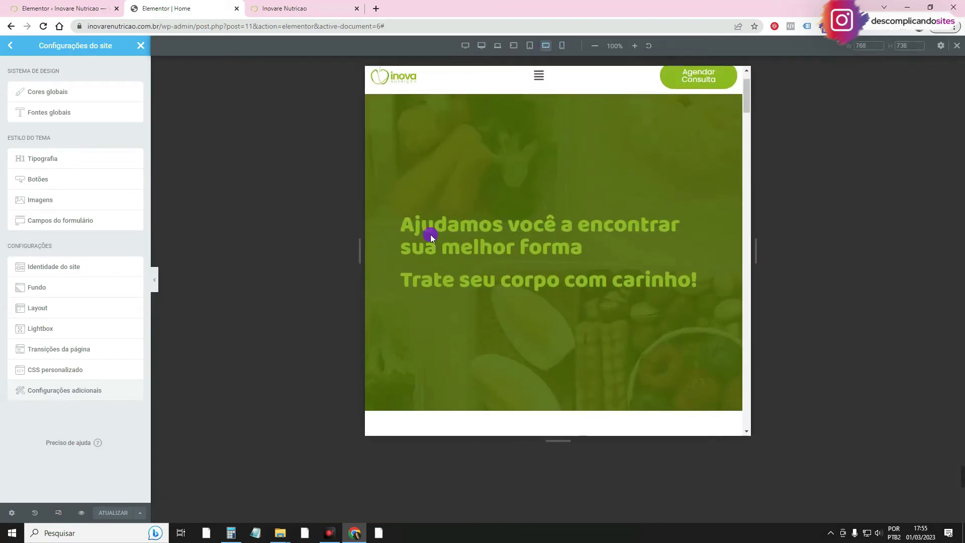
left_click(138, 46)
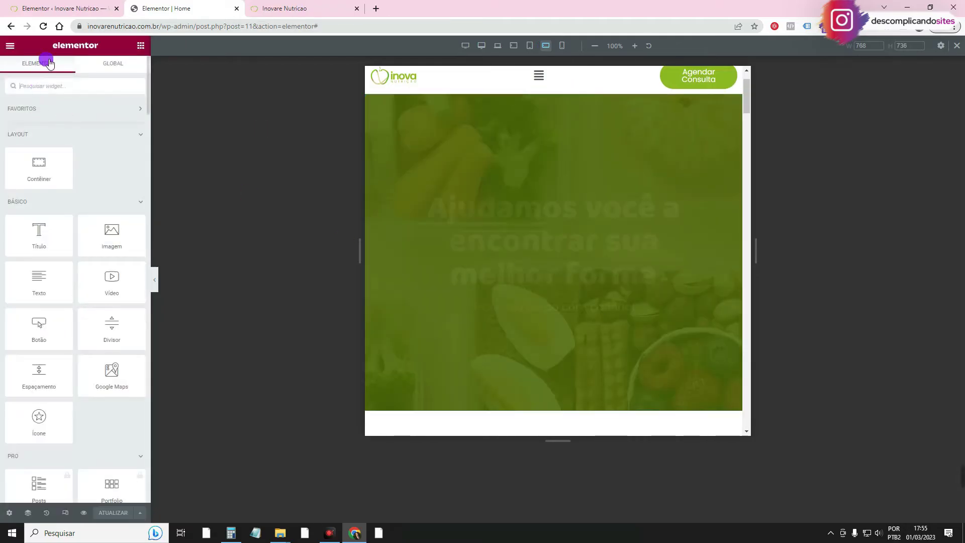
Cycle the preview through mobile, tablet, Tablet extra, laptop and Widescreen, ending on desktop
left_click(562, 47)
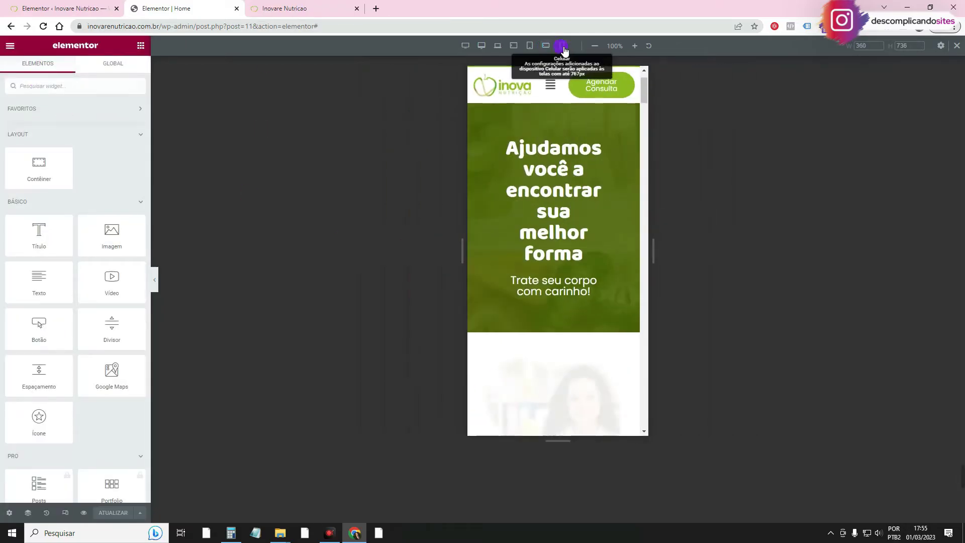
left_click(530, 46)
left_click(513, 46)
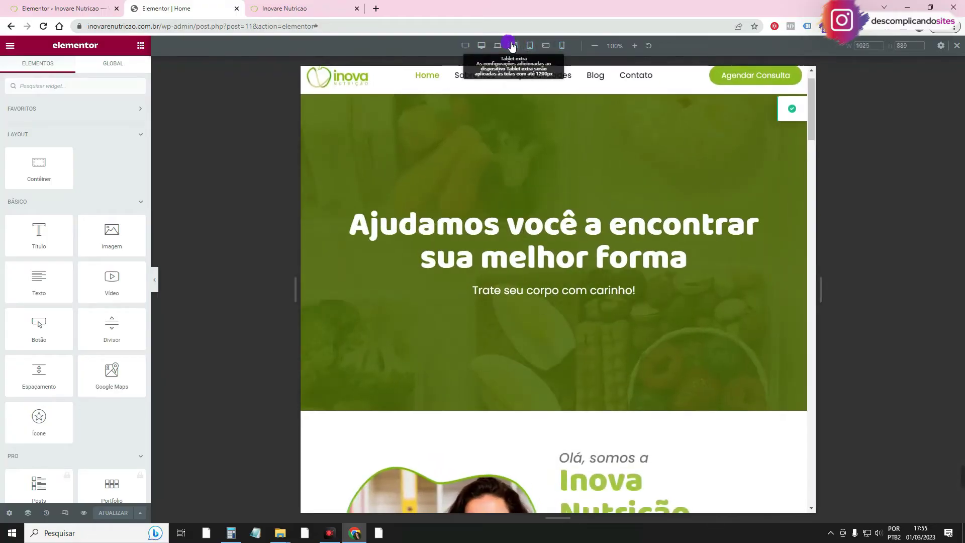
left_click(481, 45)
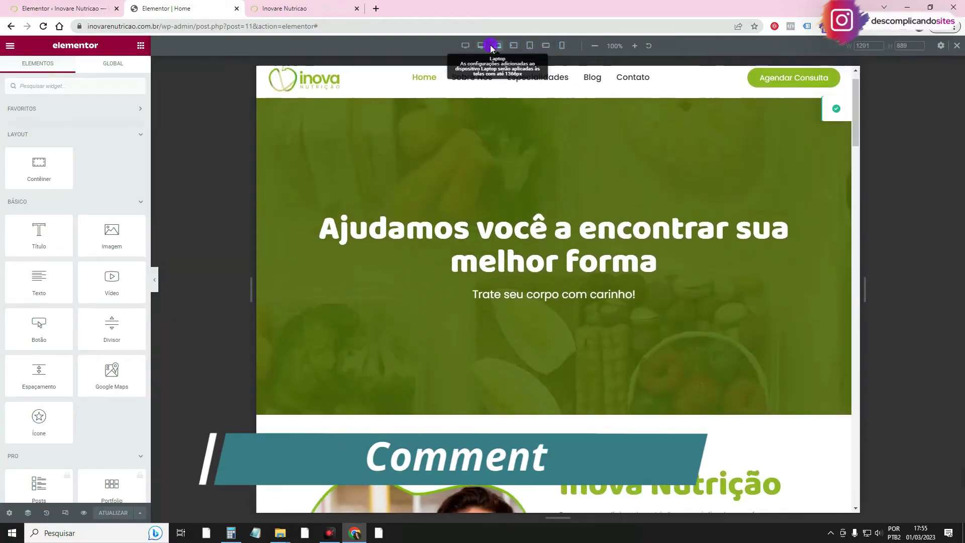
left_click(466, 45)
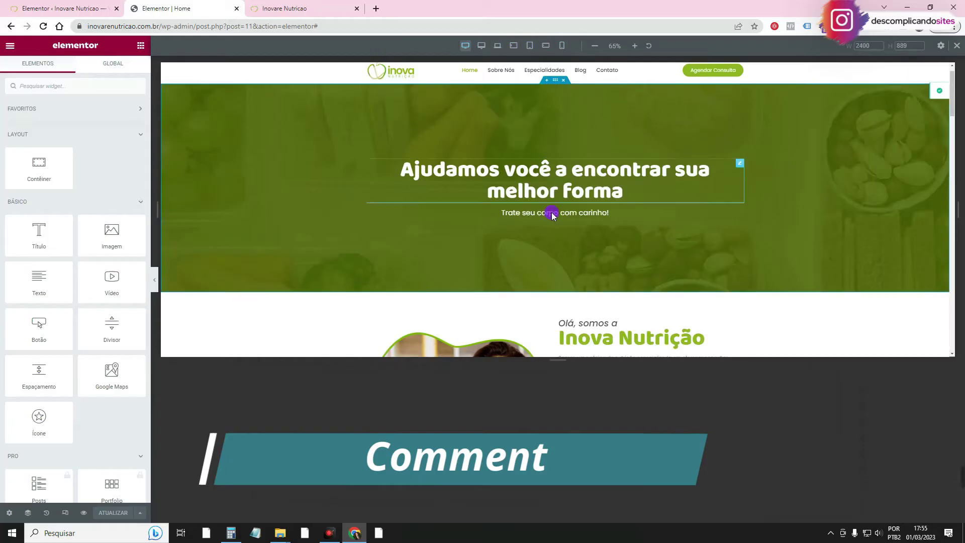
left_click(562, 46)
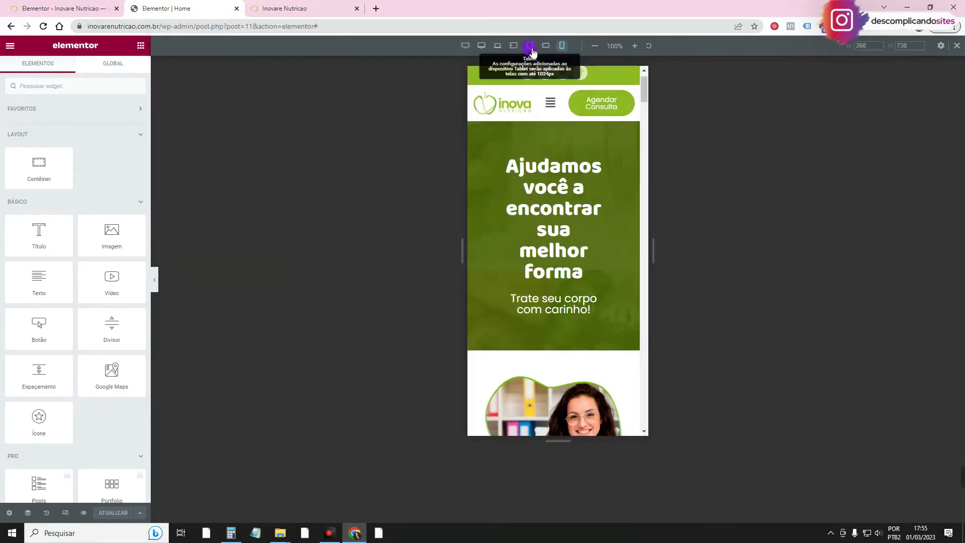
left_click(485, 51)
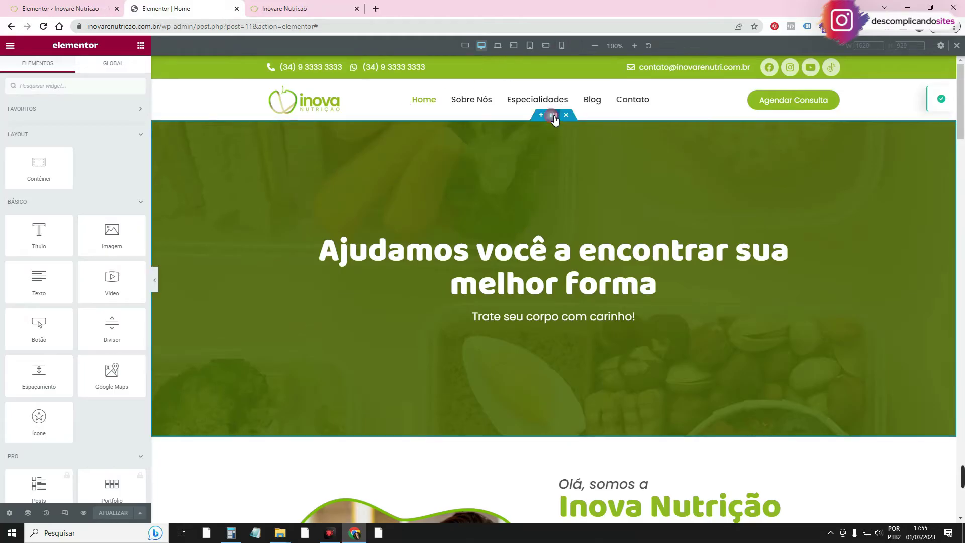
Set the hero container's mobile padding to 20 and compare it with the desktop 70
left_click(553, 116)
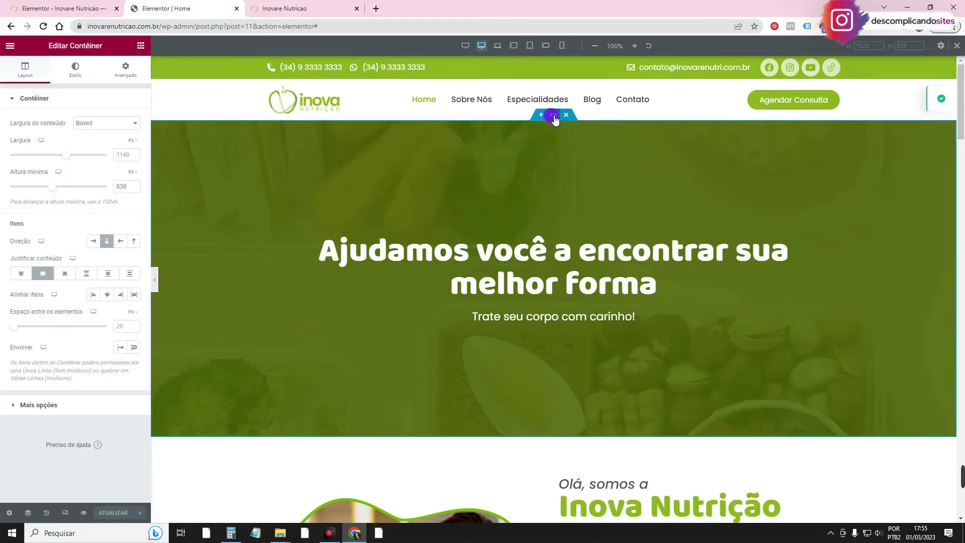
left_click(119, 75)
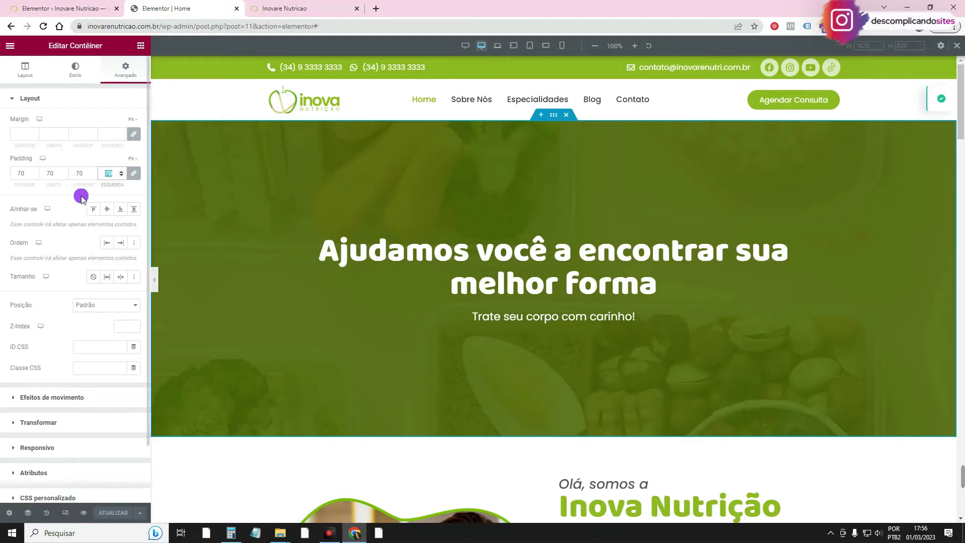
left_click(562, 46)
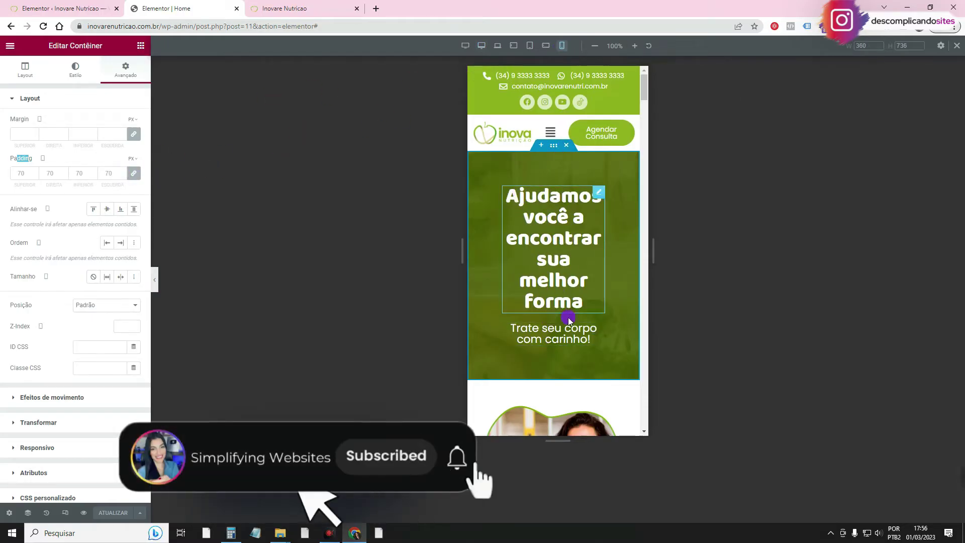
left_click(111, 173)
type("20")
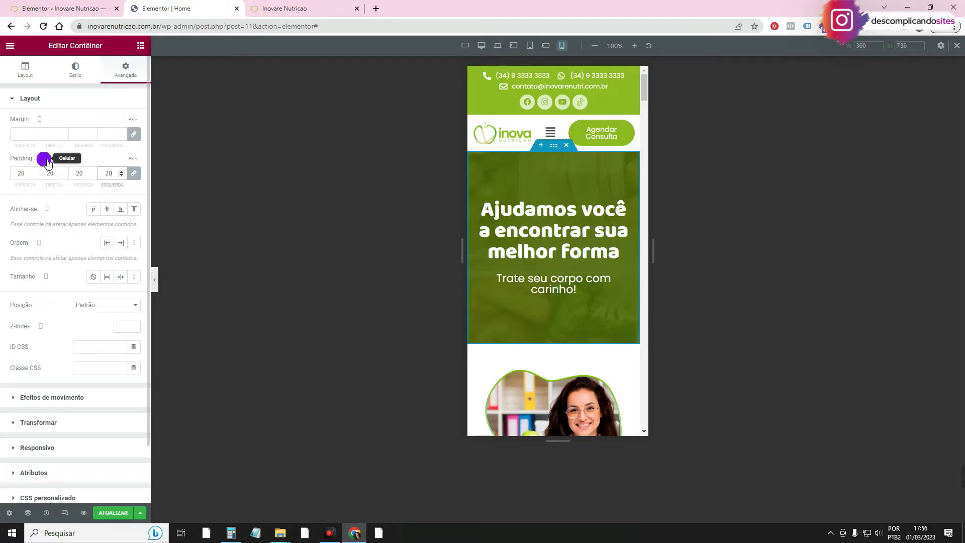
left_click(482, 45)
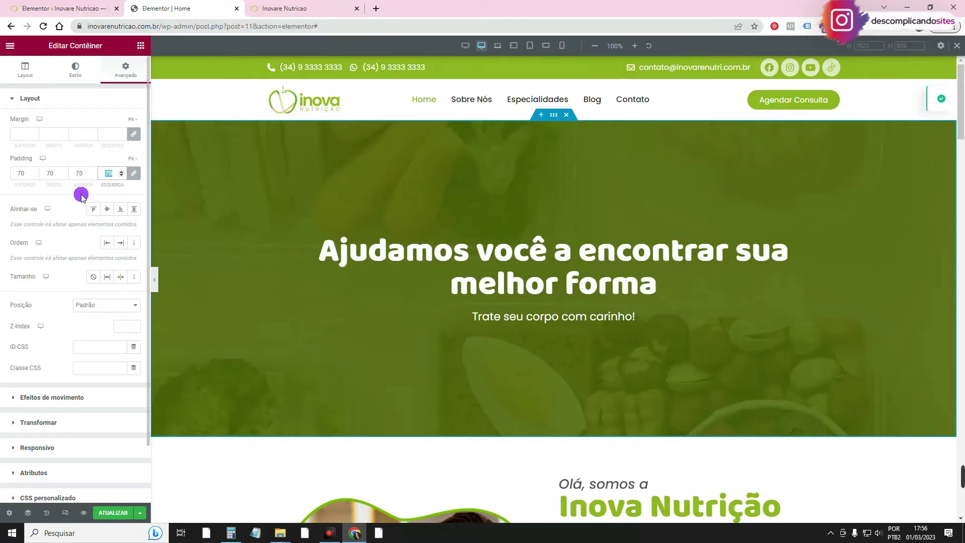
left_click(562, 46)
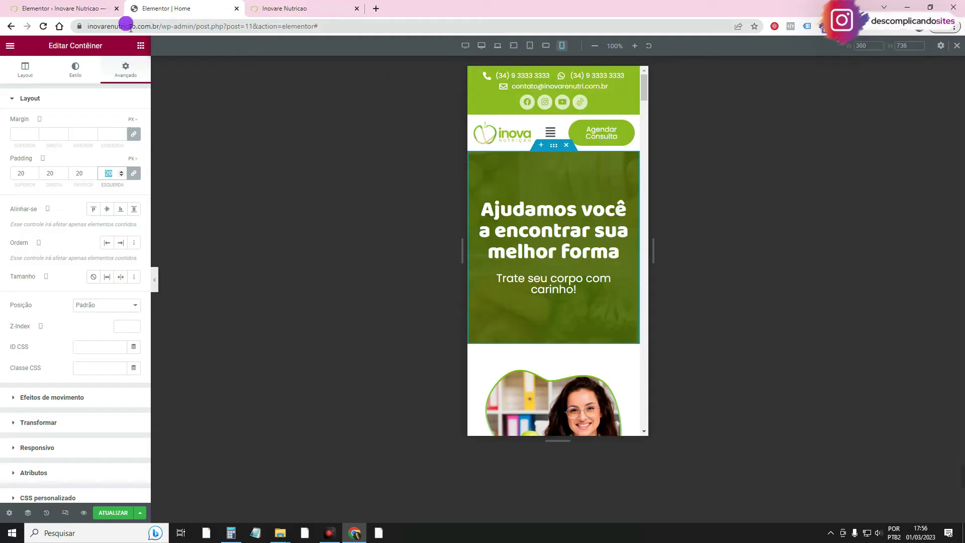
Add an Image widget above the headline with the white Inova logo at Completo size
left_click(141, 46)
left_click_drag(112, 233, 579, 208)
left_click(481, 46)
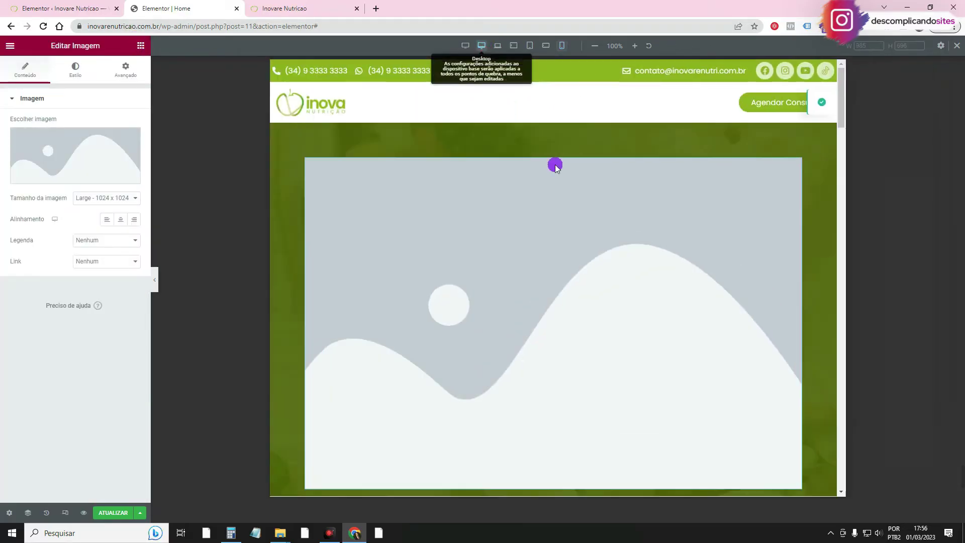
left_click(99, 155)
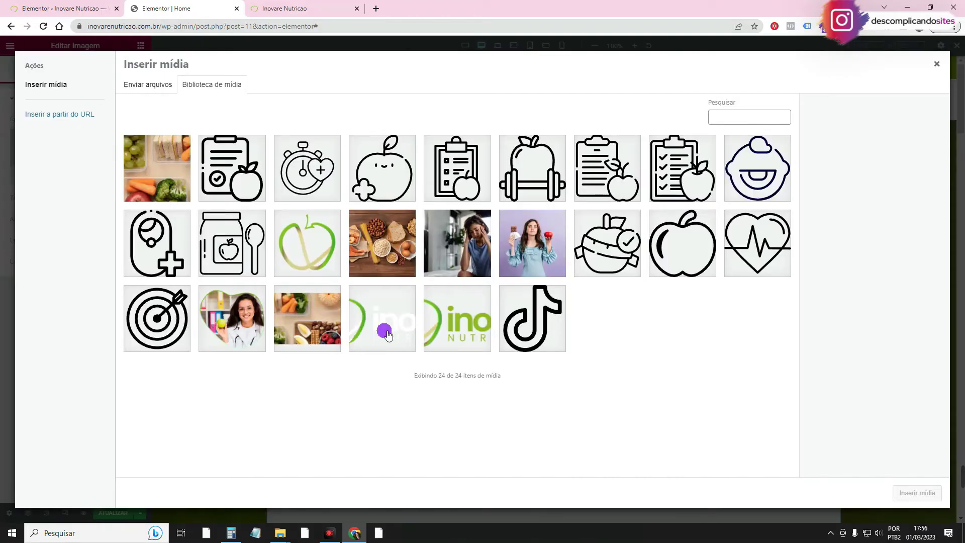
left_click(383, 329)
left_click(917, 493)
left_click(107, 198)
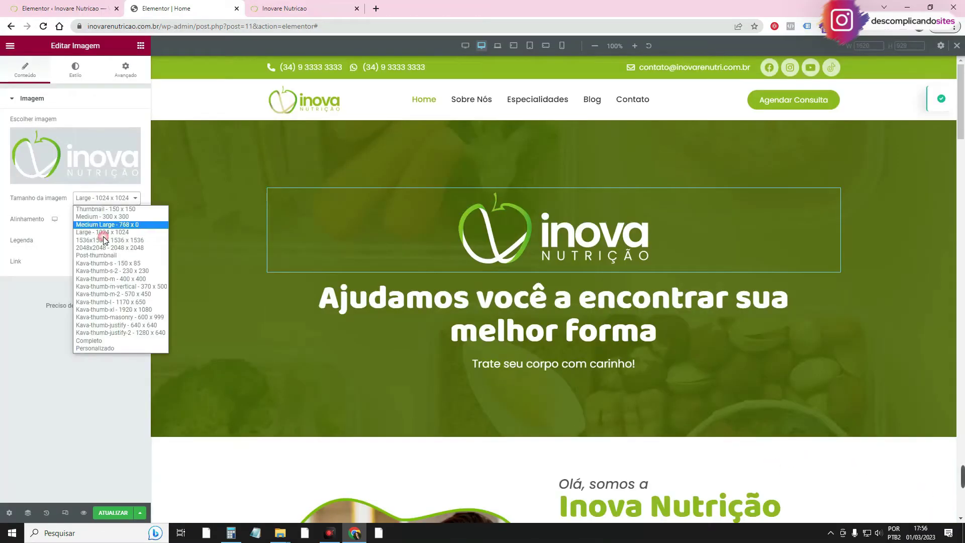
left_click(95, 340)
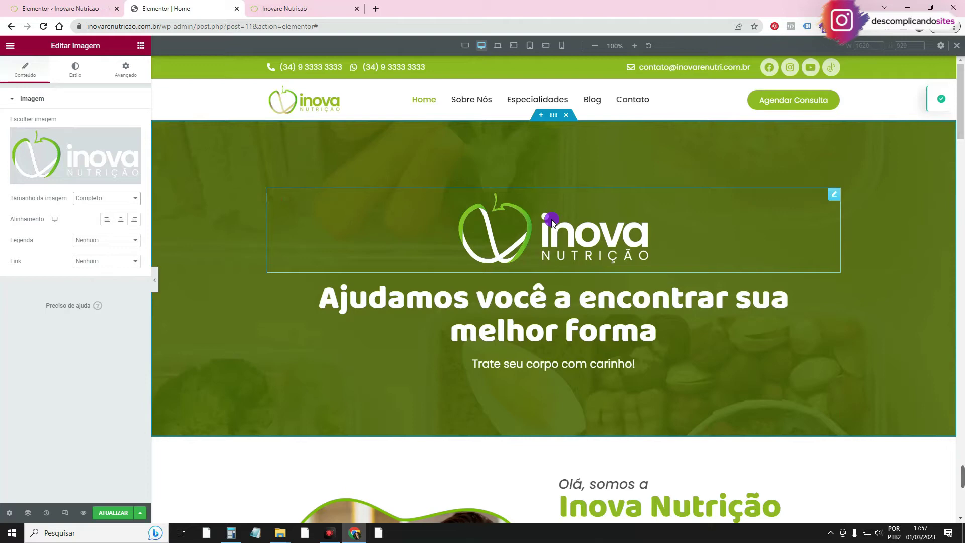
Try the logo below the hero text on mobile and desktop, then move it back above the headline
left_click(562, 46)
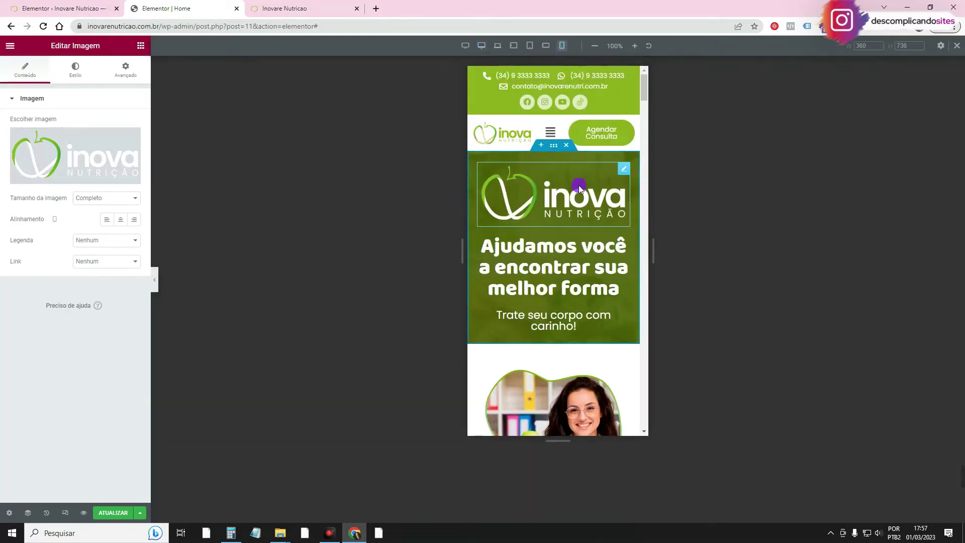
mouse_move(622, 167)
left_mouse_down()
mouse_move(612, 239)
mouse_move(582, 318)
mouse_move(592, 330)
mouse_move(608, 314)
left_mouse_up()
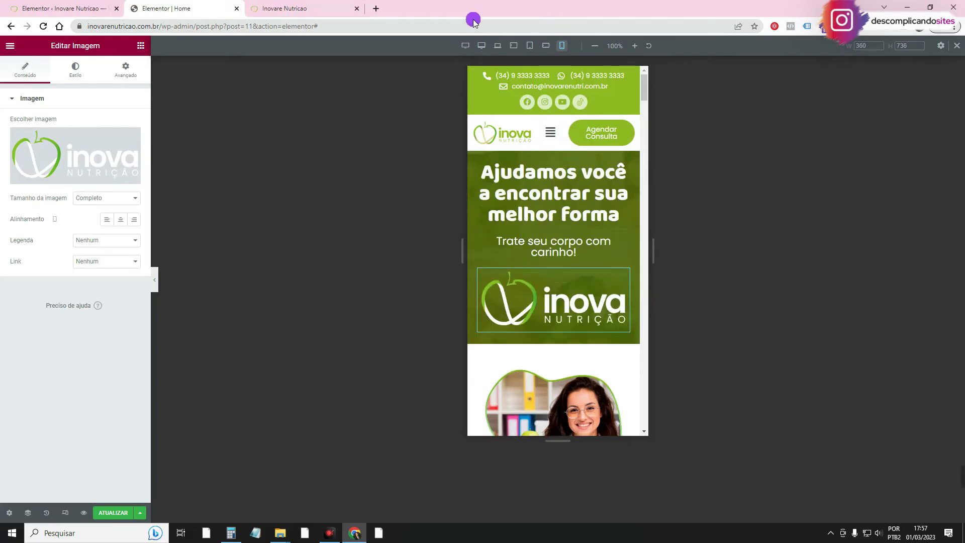
left_click(482, 45)
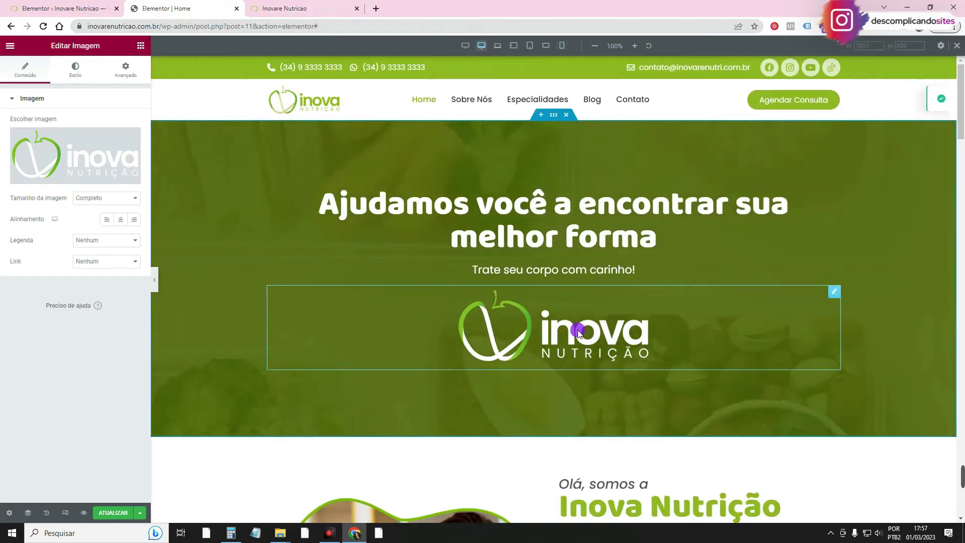
left_click(562, 46)
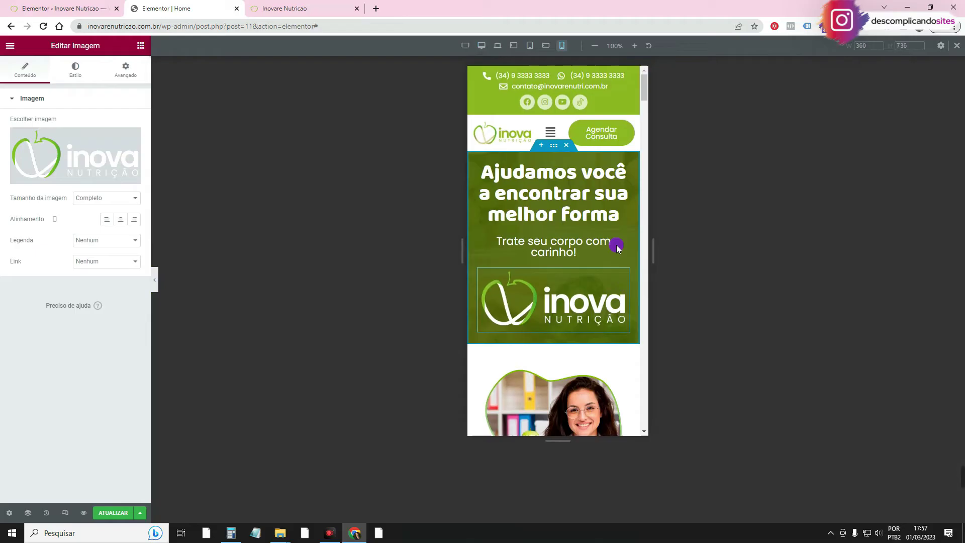
left_click_drag(628, 278, 623, 166)
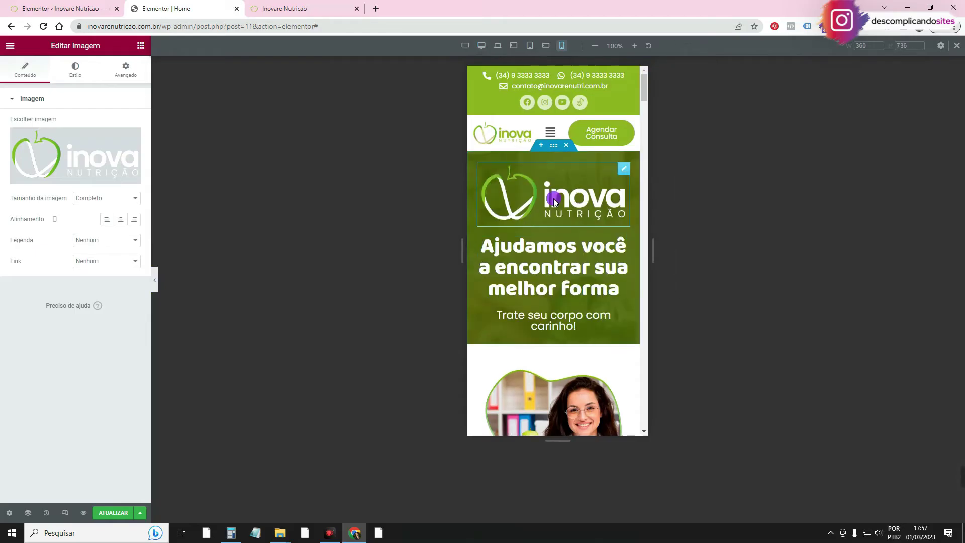
left_click(486, 46)
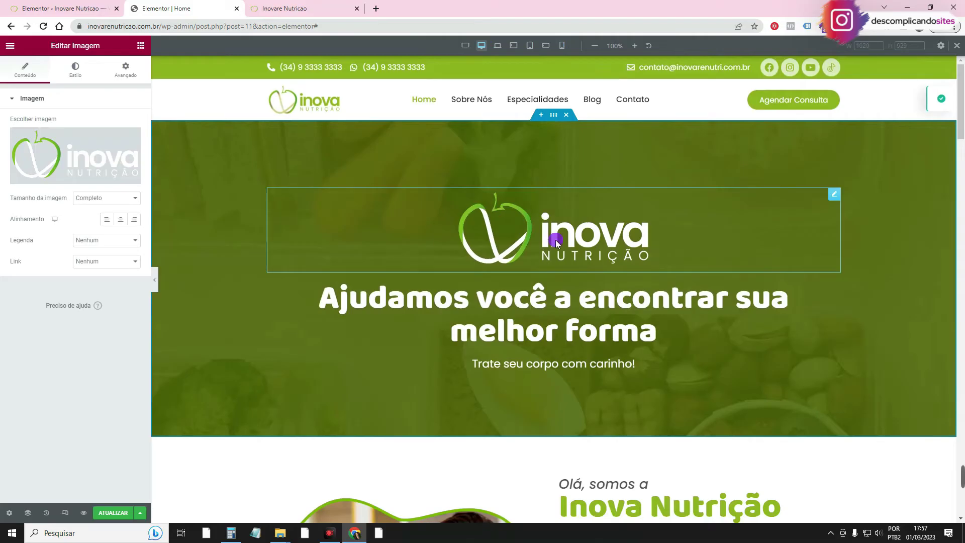
left_click(562, 46)
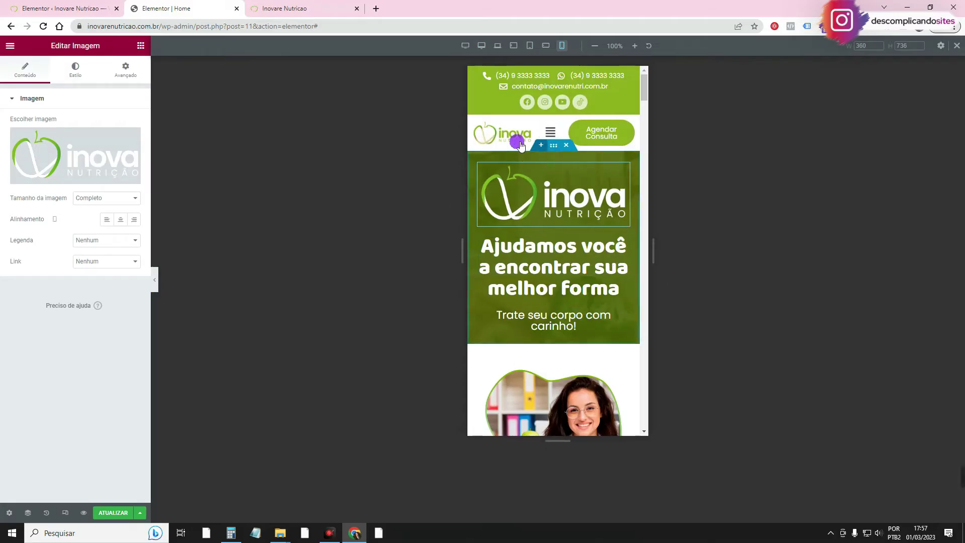
Reverse the item order of the hero container via its Direção setting and review the page
left_click(553, 147)
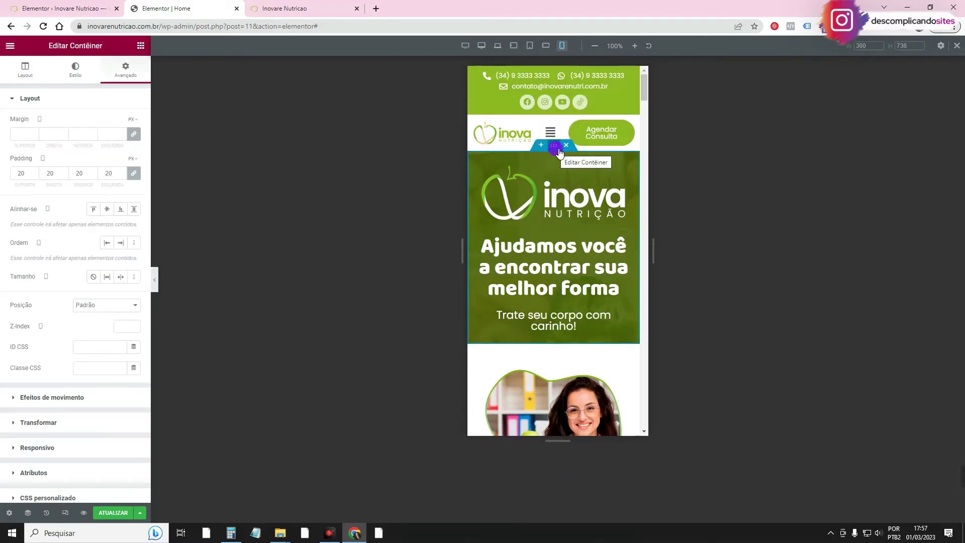
left_click(47, 80)
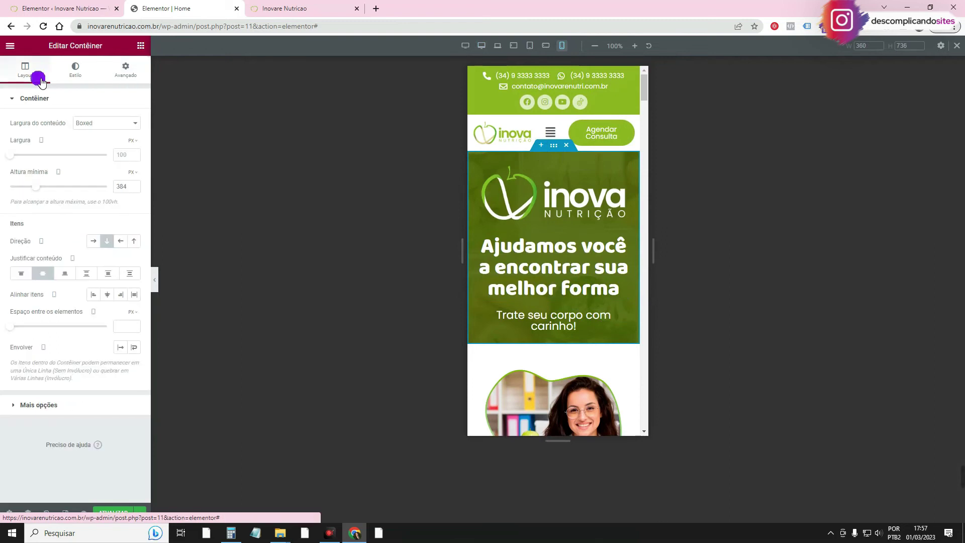
left_click(134, 241)
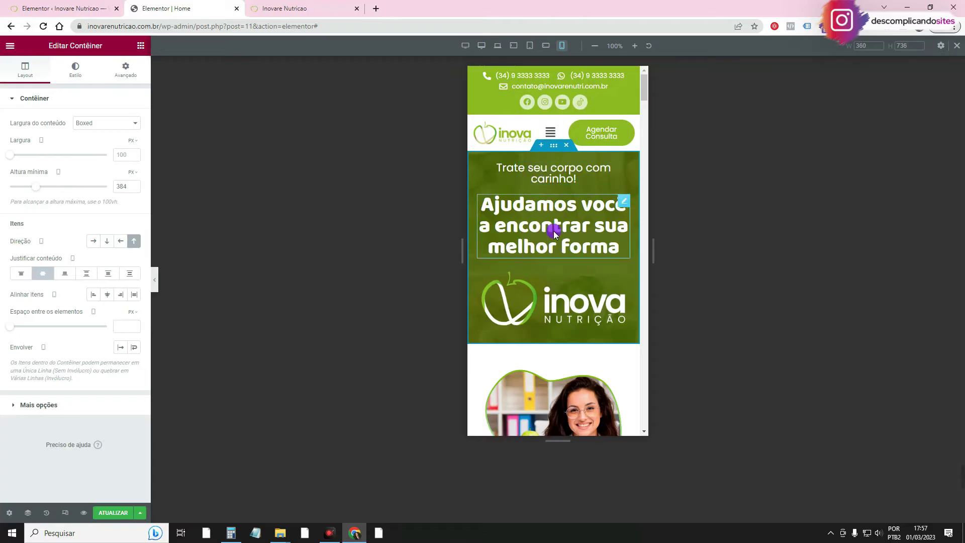
scroll(556, 168, "down", 2)
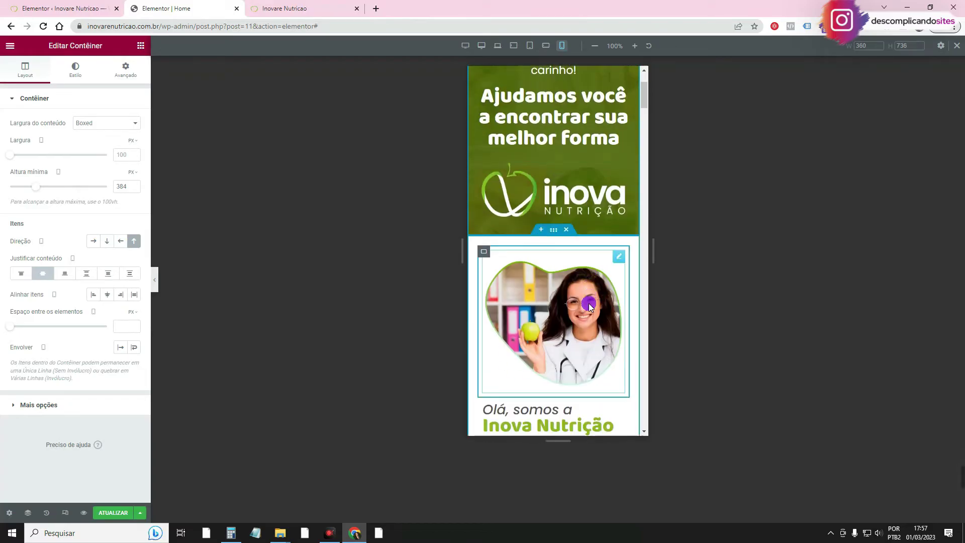
scroll(590, 305, "down", 2)
scroll(486, 181, "down", 2)
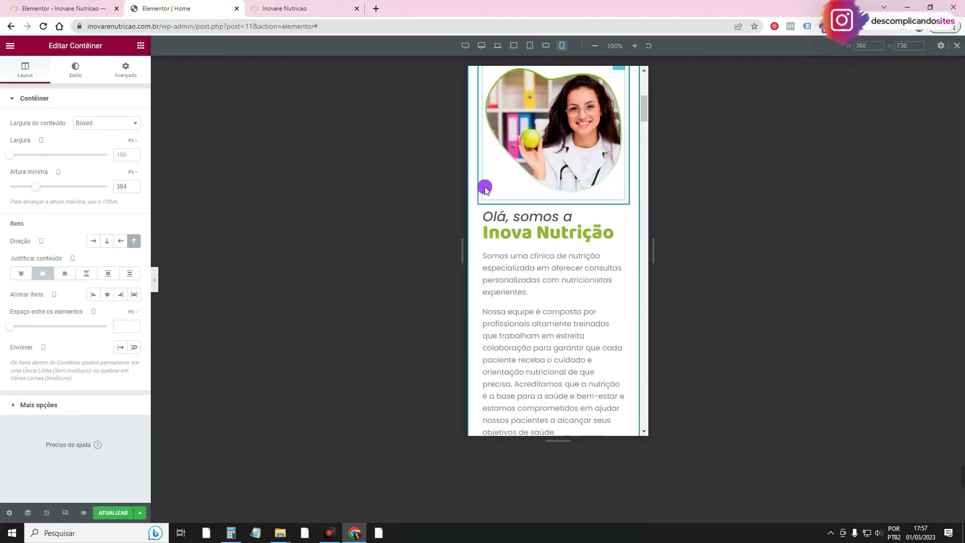
scroll(486, 176, "up", 2)
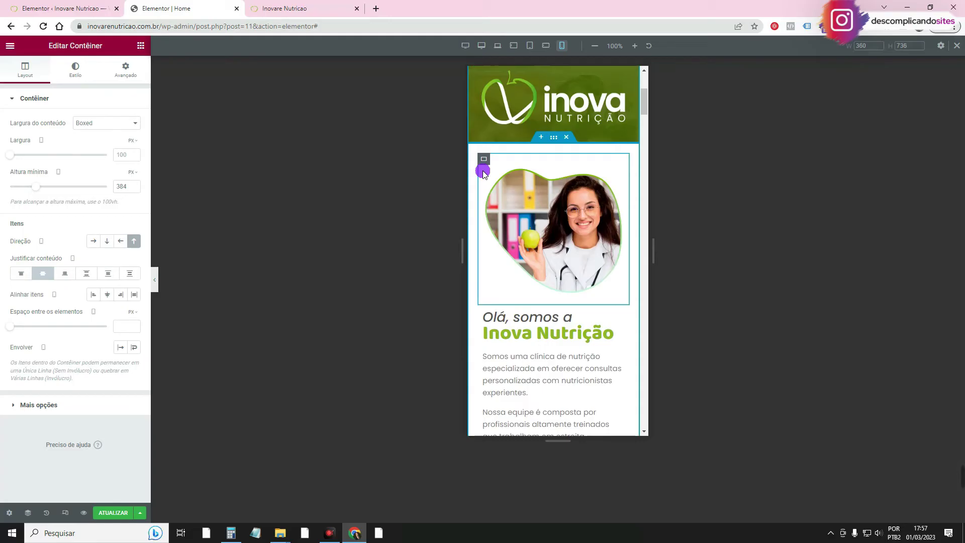
Try column-reverse on the outer section container, then set its Direção back to row
left_click(555, 139)
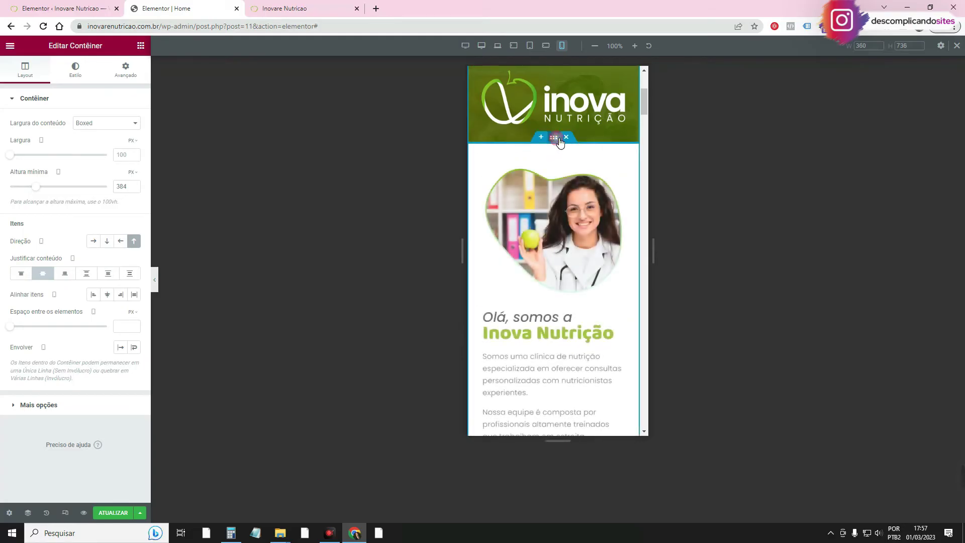
left_click(132, 243)
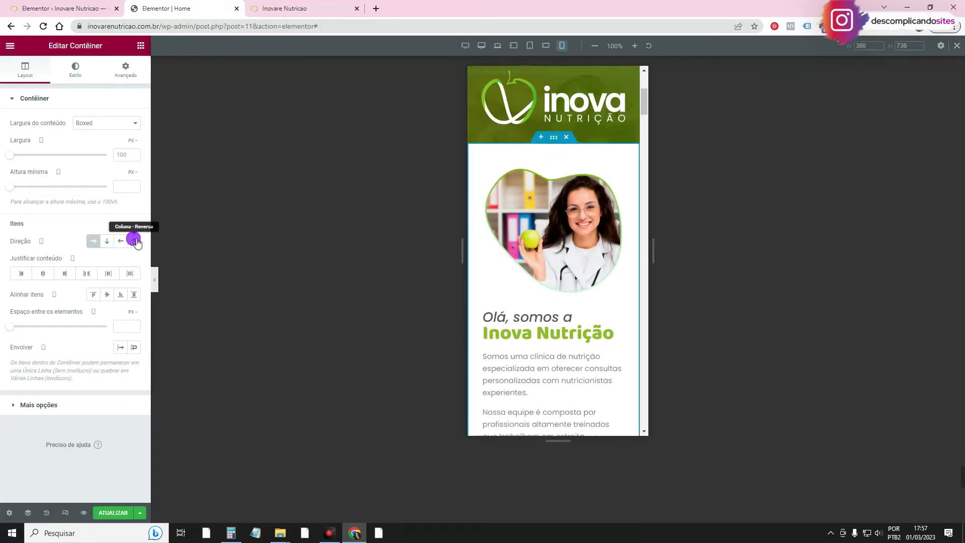
scroll(533, 151, "down", 2)
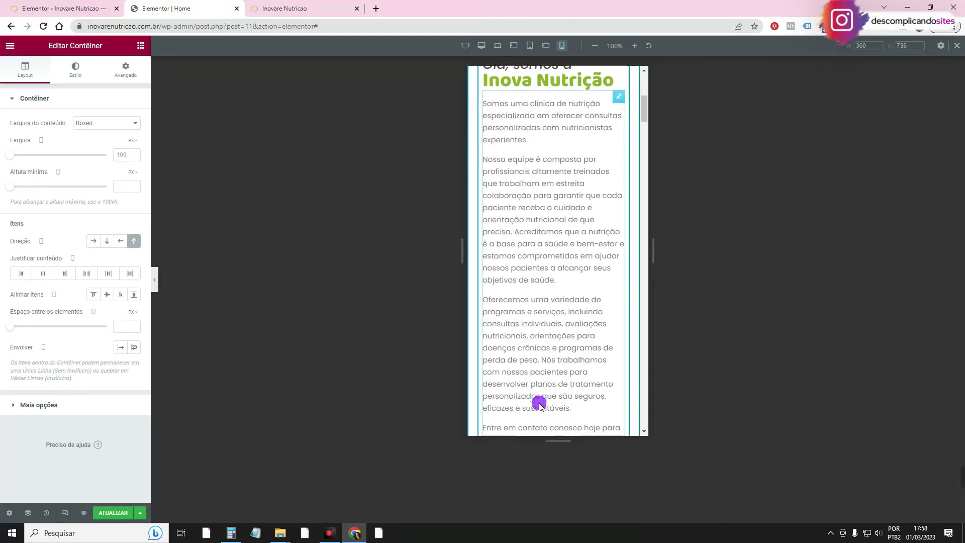
scroll(538, 392, "up", 2)
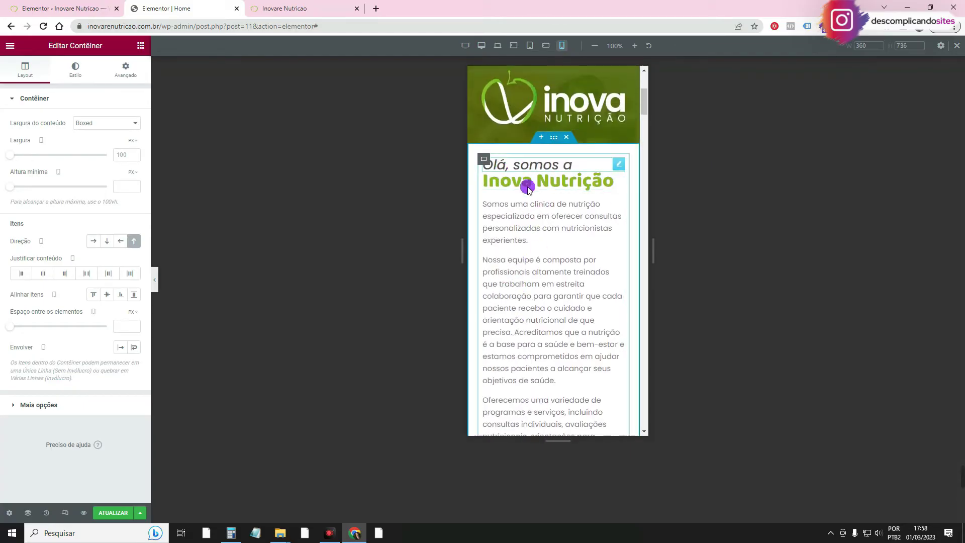
scroll(530, 259, "down", 1)
scroll(502, 176, "up", 3)
scroll(516, 153, "down", 2)
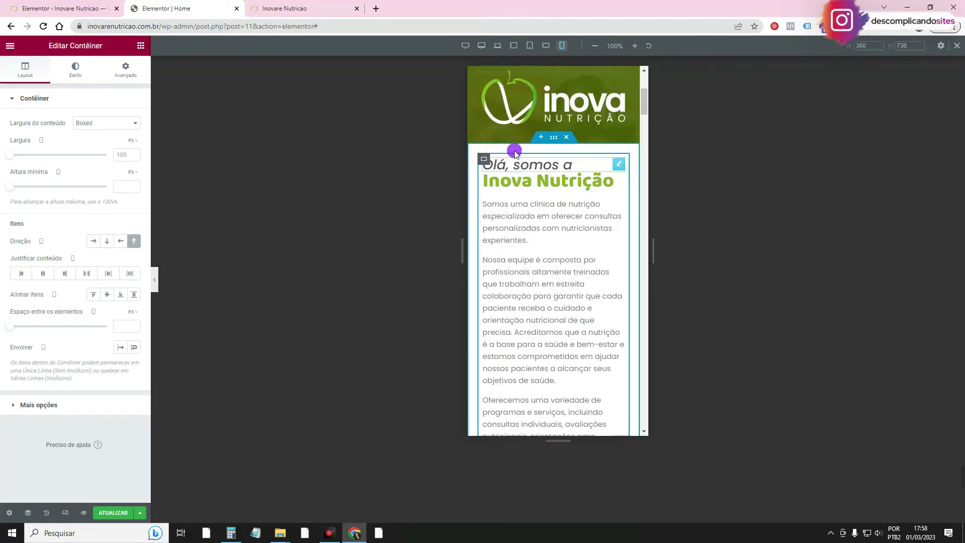
scroll(535, 222, "down", 7)
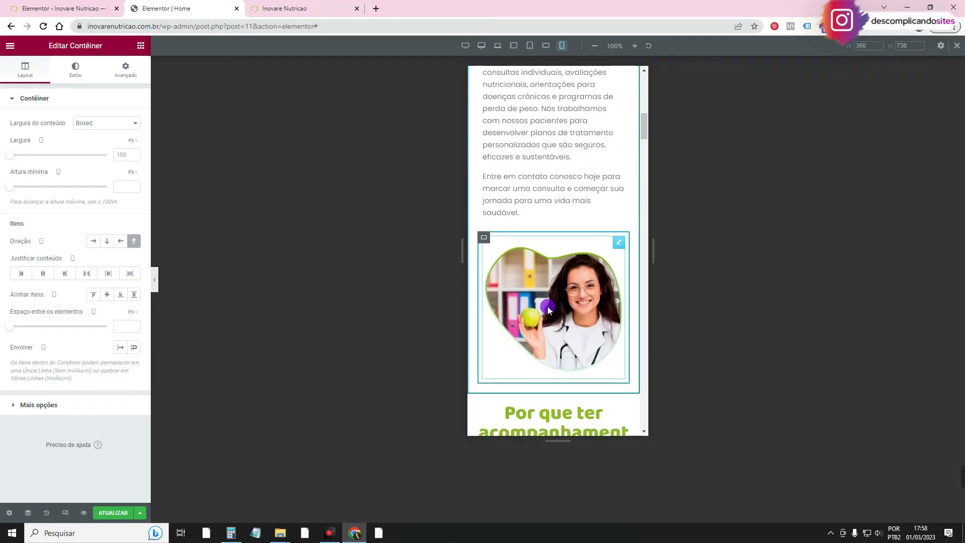
left_click(134, 241)
scroll(550, 317, "up", 3)
scroll(549, 316, "up", 4)
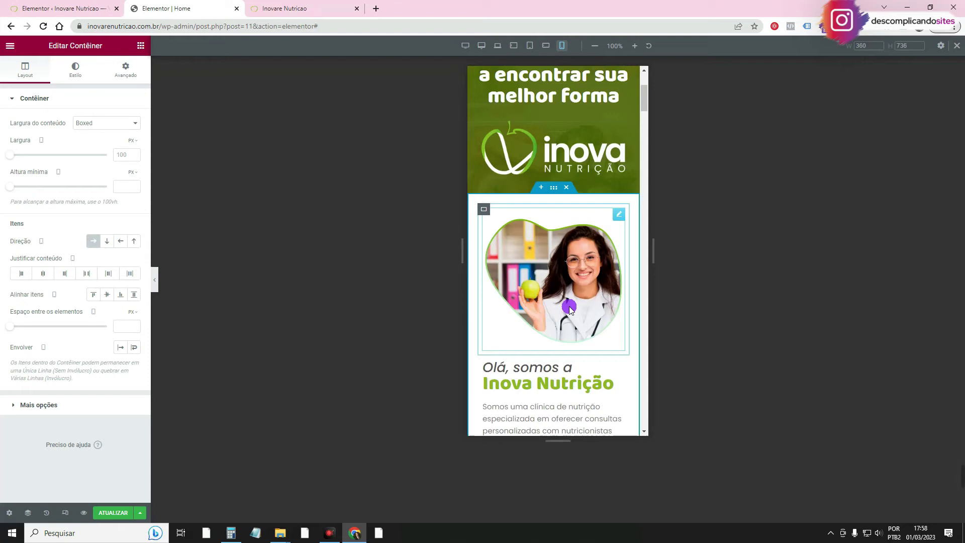
left_click(133, 241)
scroll(522, 225, "down", 7)
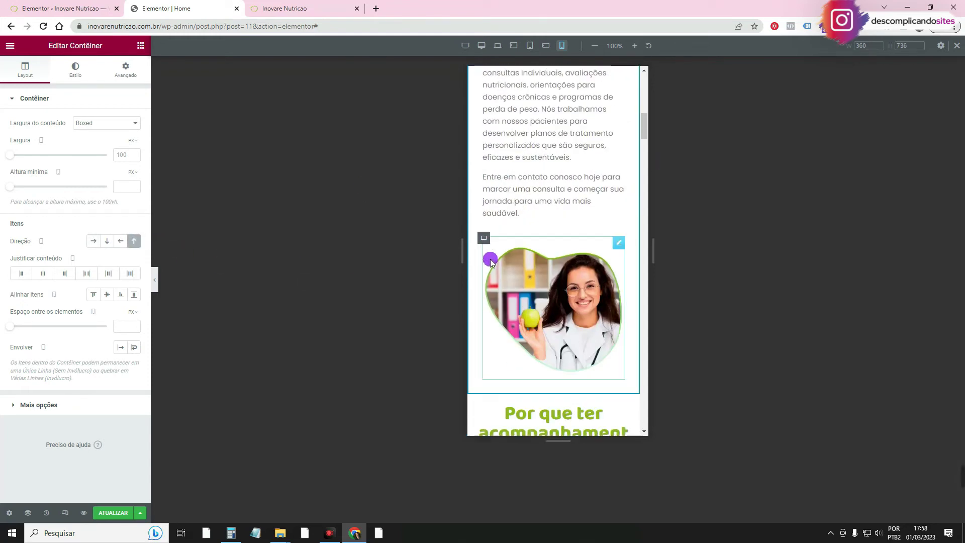
left_click(93, 241)
scroll(586, 265, "up", 8)
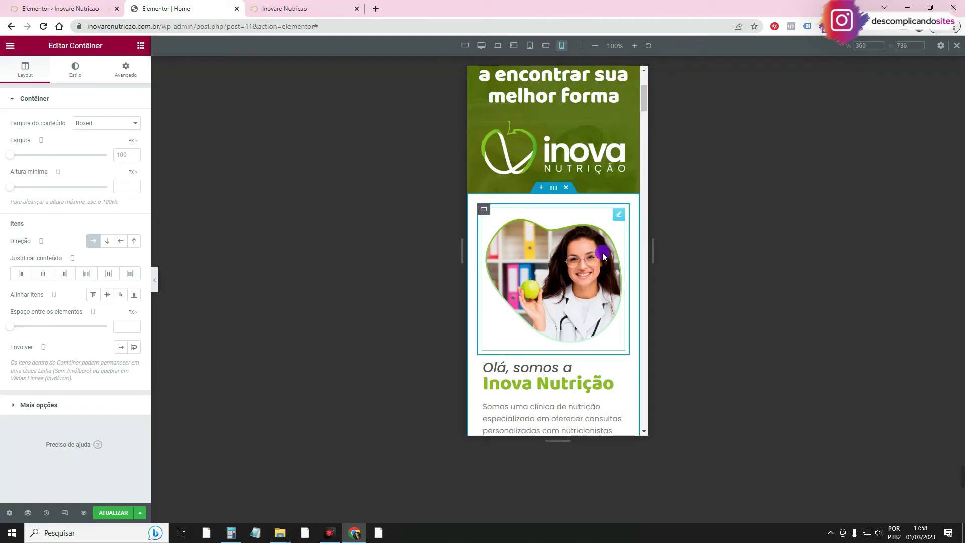
Delete the Inova logo from the hero in mobile view and save with ATUALIZAR
left_click(486, 47)
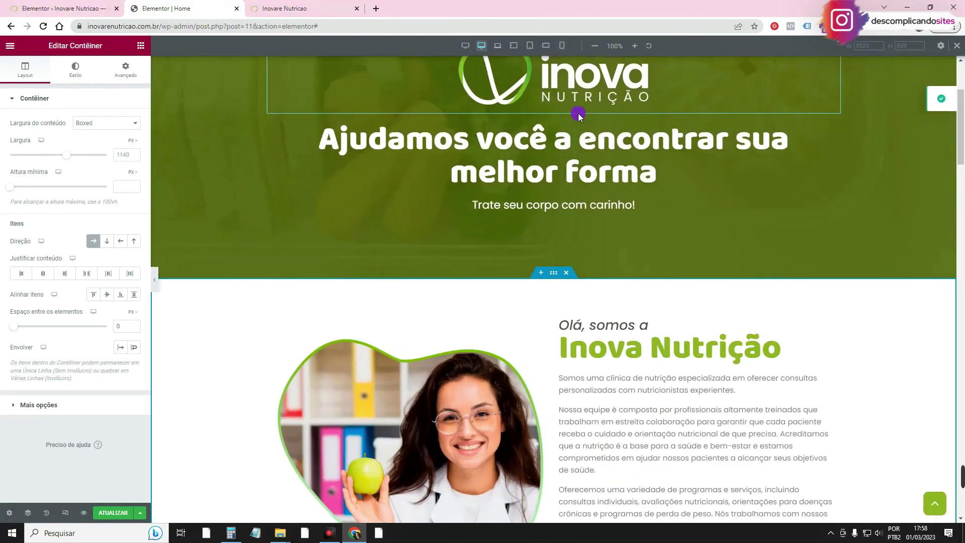
left_click(563, 46)
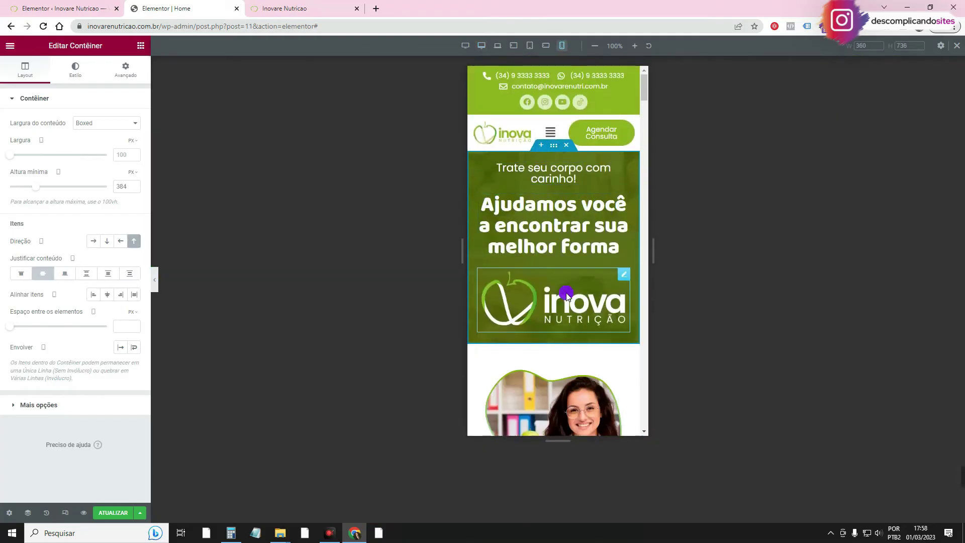
right_click(565, 290)
left_click(621, 468)
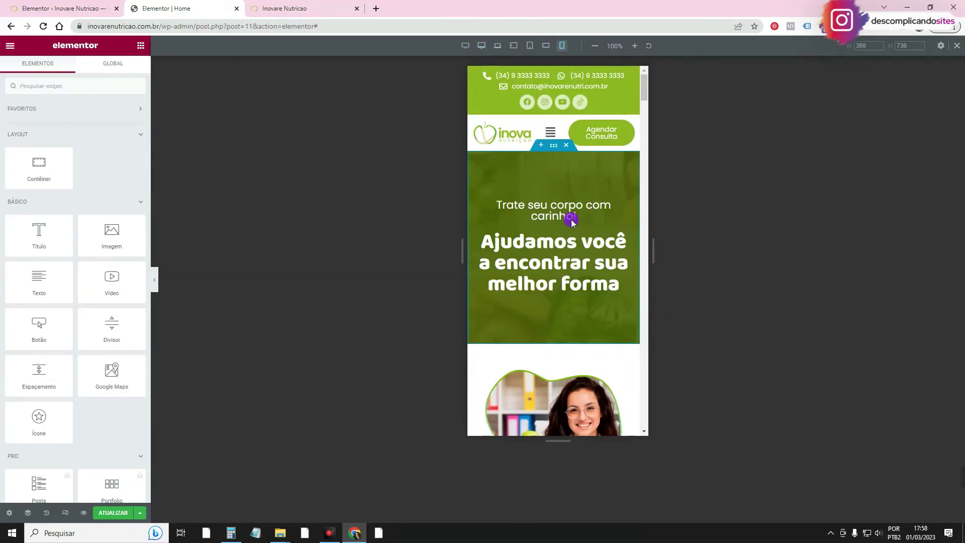
left_click(121, 513)
scroll(529, 224, "down", 2)
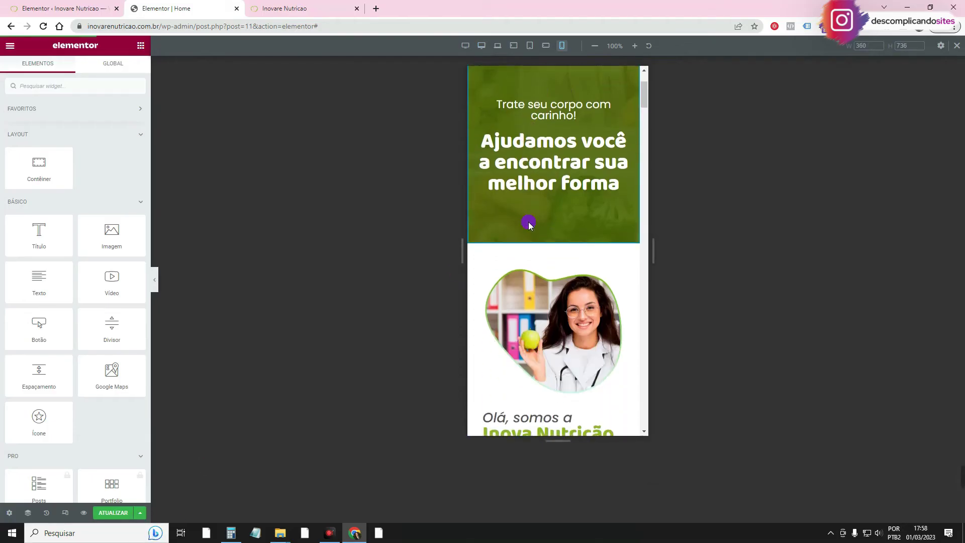
scroll(553, 214, "up", 2)
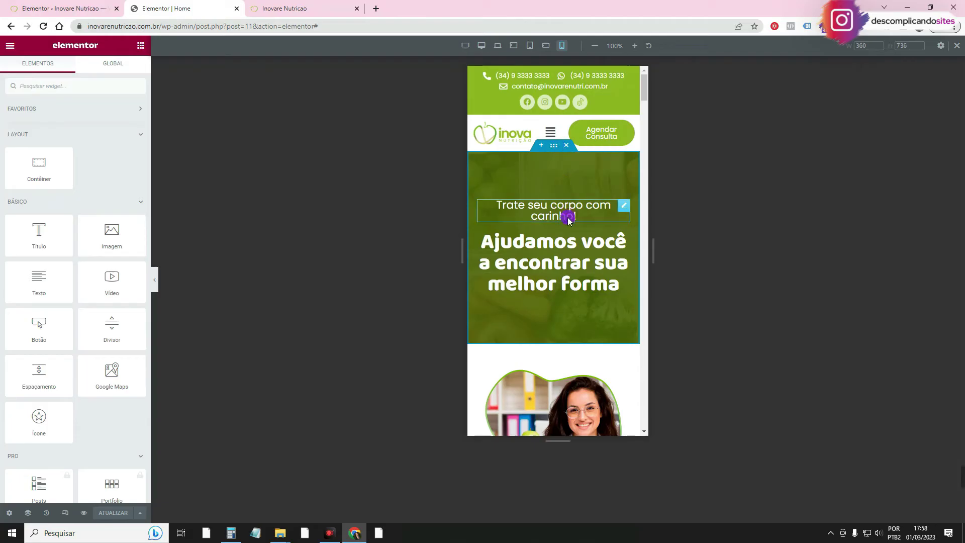
Set the green hero container's Direção to column so the headline sits above the tagline
left_click(560, 145)
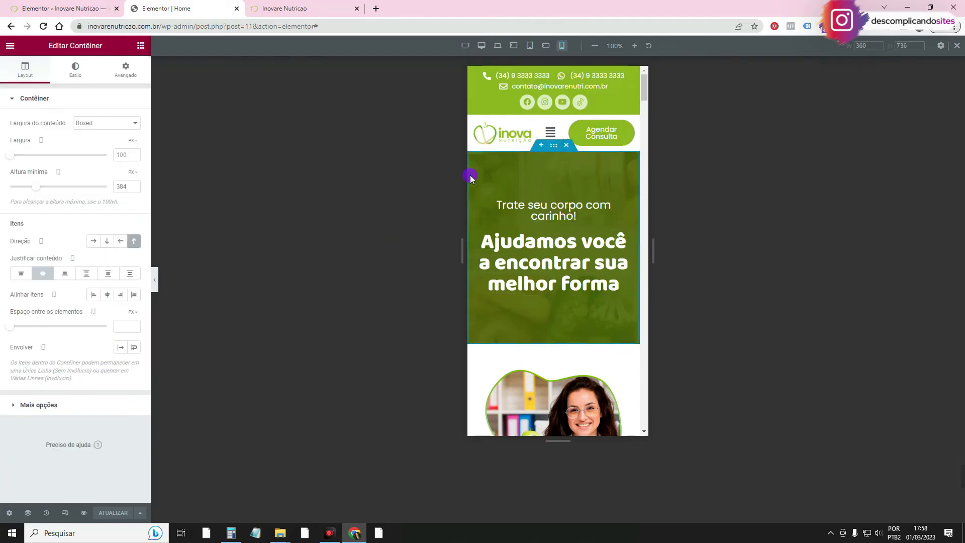
left_click(134, 241)
scroll(554, 190, "down", 3)
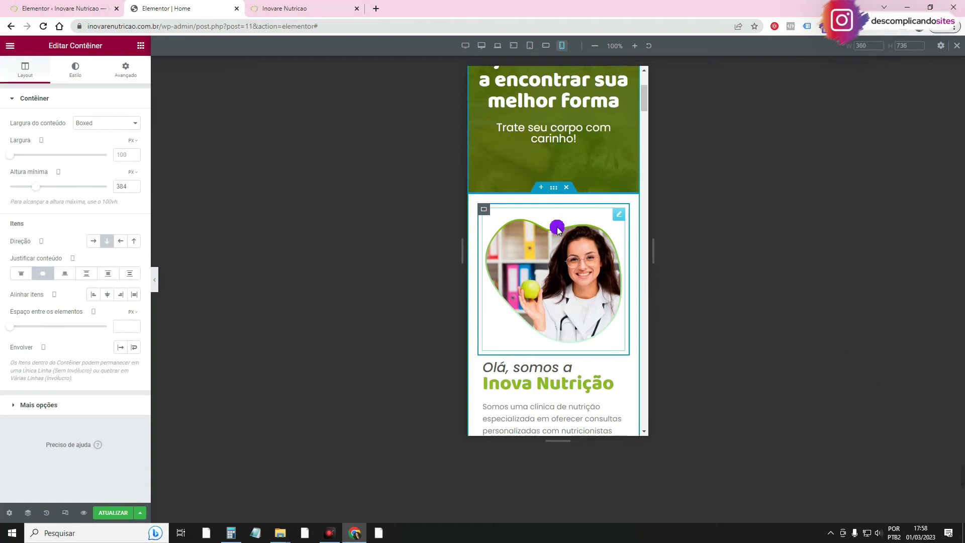
left_click(619, 215)
Duplicate the doctor photo in the about section
left_click(601, 227)
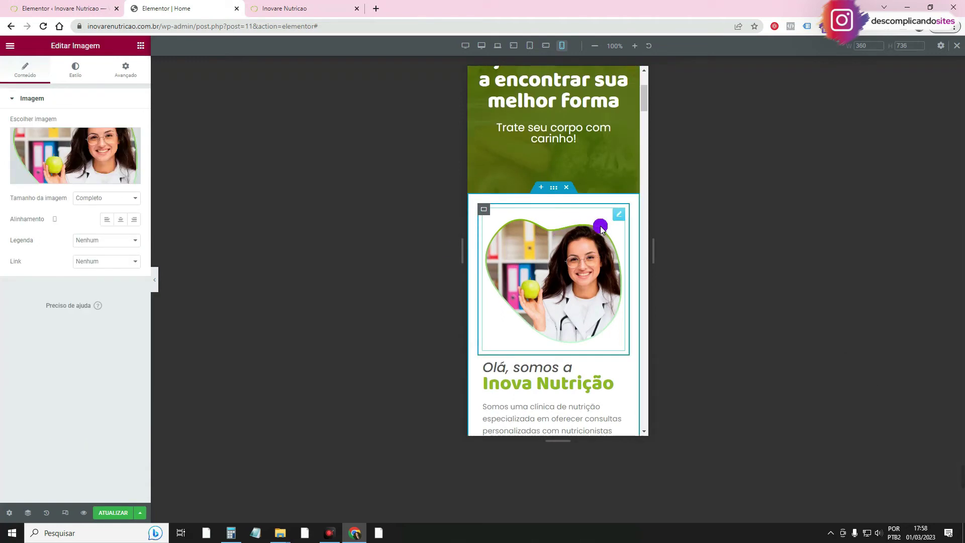
right_click(578, 250)
left_click(578, 274)
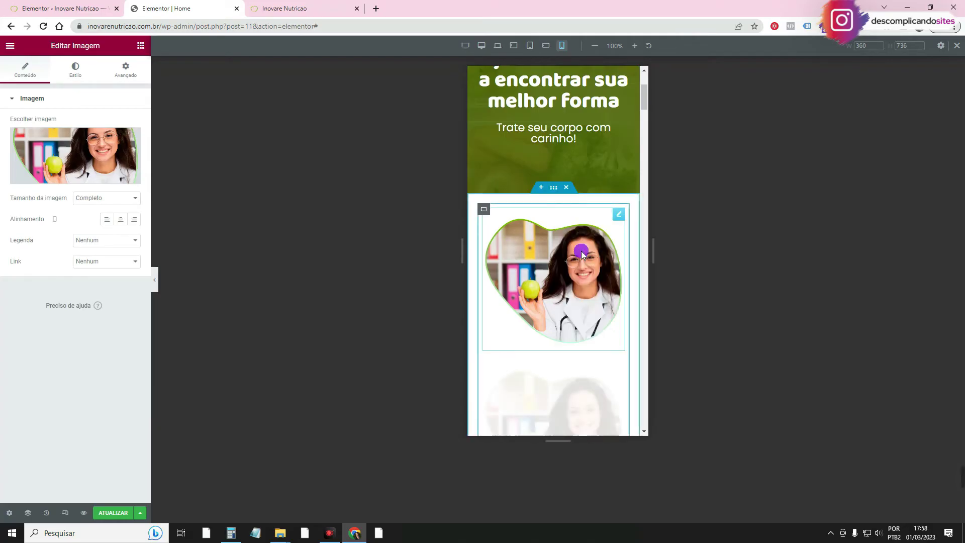
scroll(598, 246, "down", 3)
left_click(618, 215)
scroll(621, 169, "up", 2)
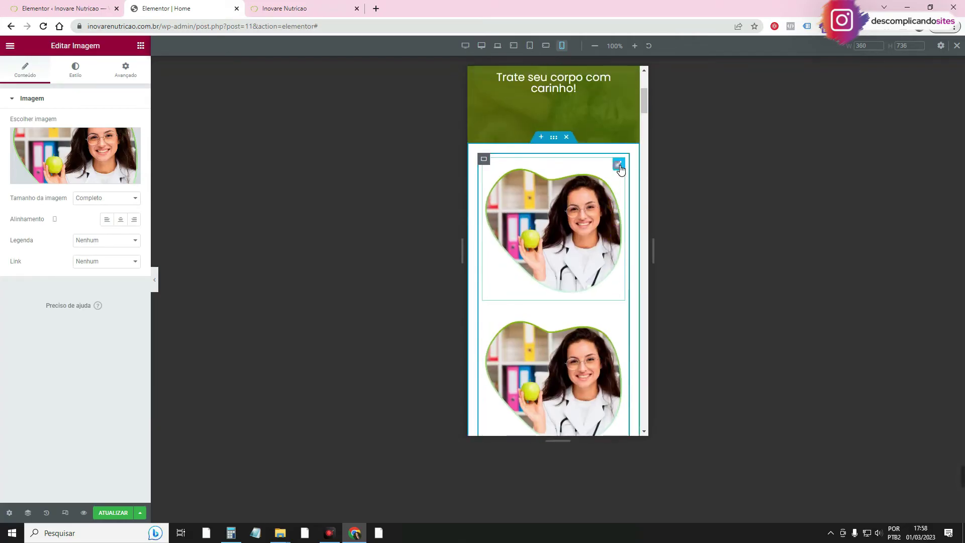
At desktop width, hide the first photo on Tablet extra, Tablet, Celular extra and Celular
left_click(482, 46)
scroll(428, 249, "down", 2)
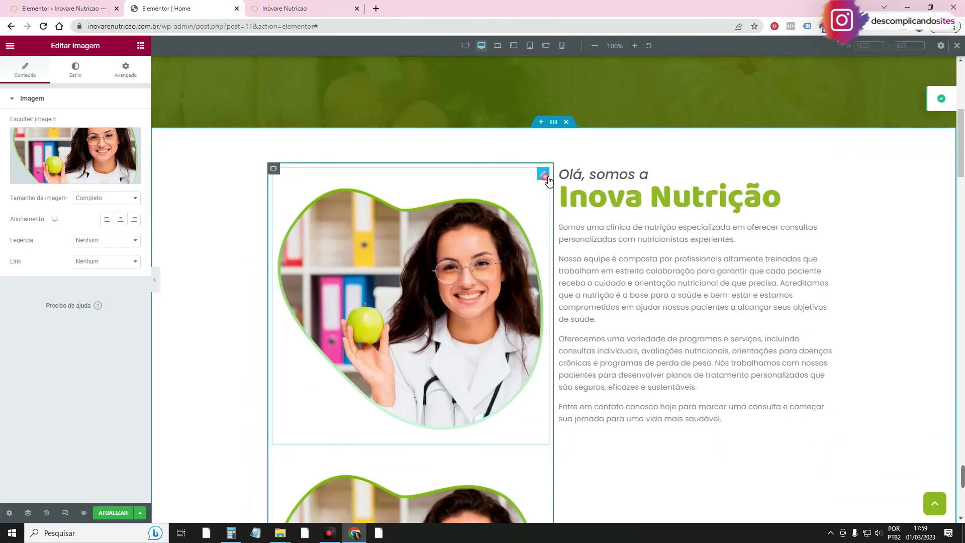
left_click(126, 71)
scroll(70, 322, "down", 3)
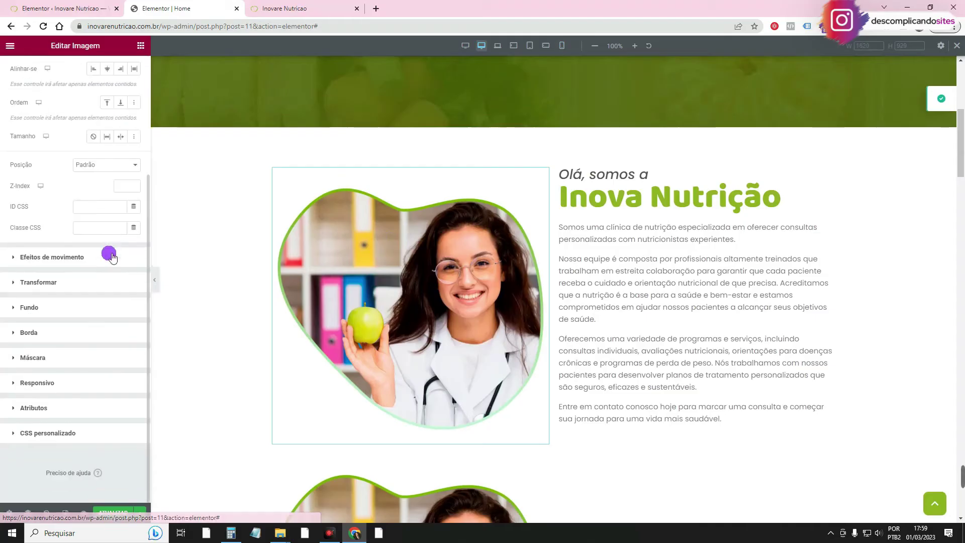
left_click(77, 380)
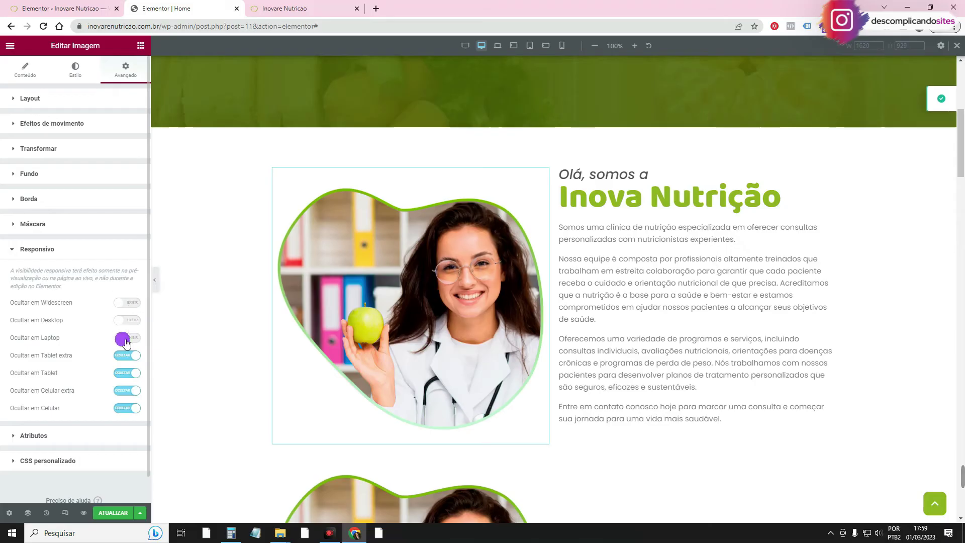
Lower the desktop photo's Brilho in CSS Filter, then preview the page at mobile width
left_click(24, 78)
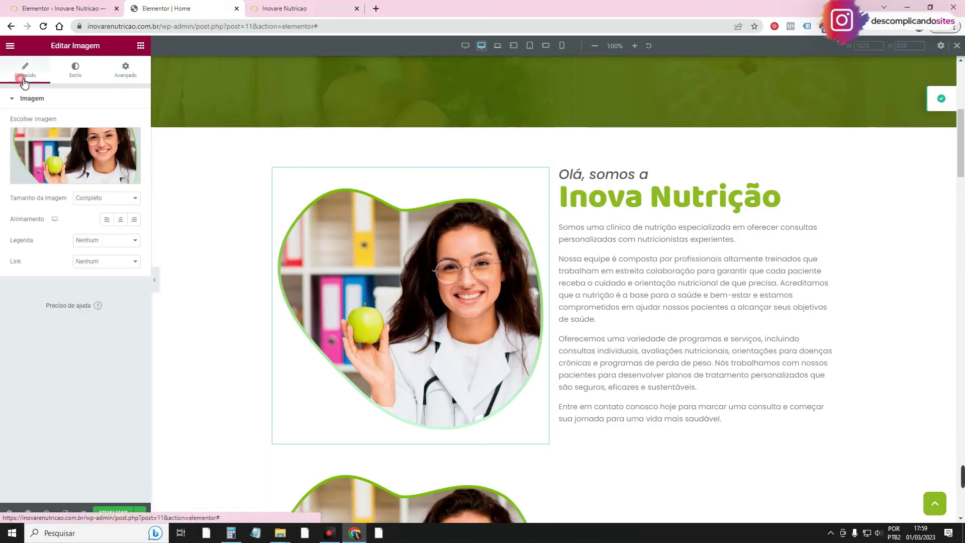
left_click(79, 71)
left_click(143, 337)
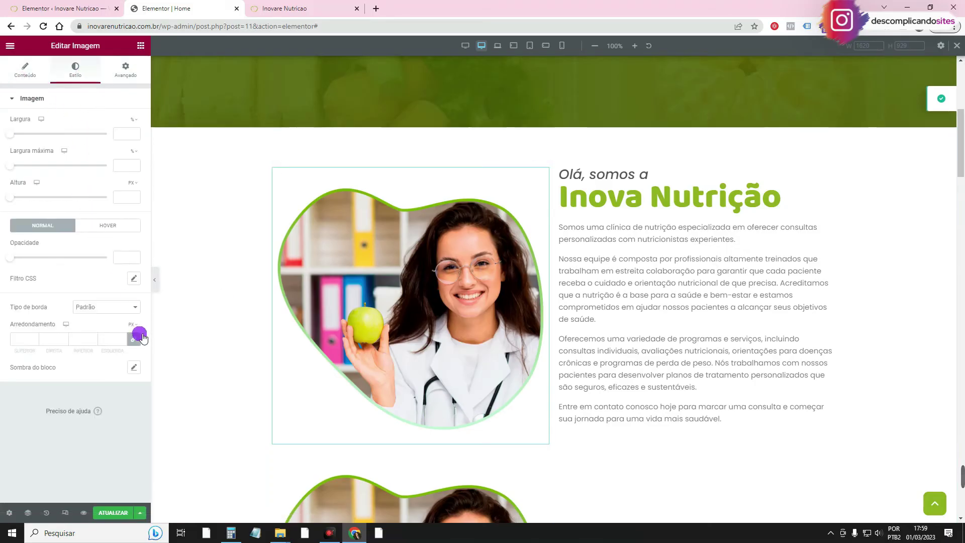
left_click(134, 369)
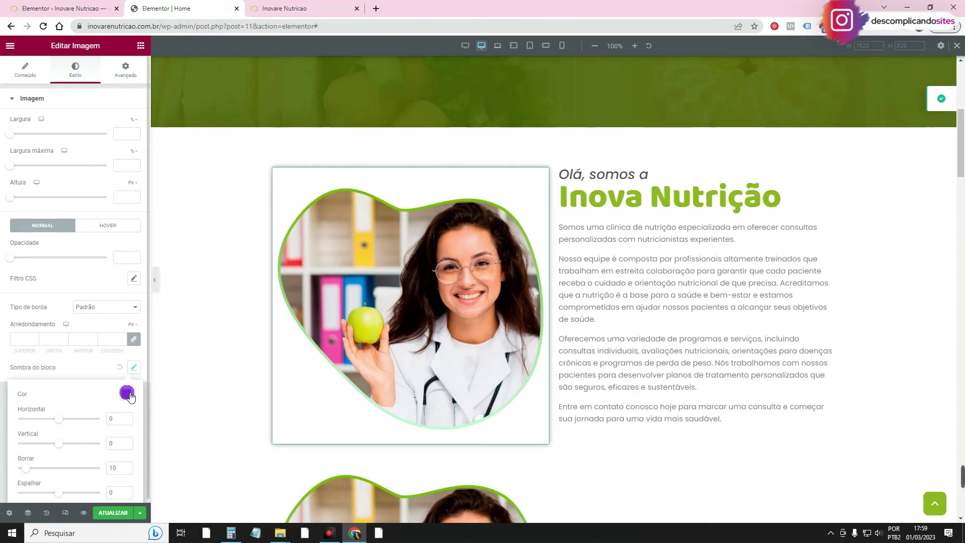
left_click(123, 369)
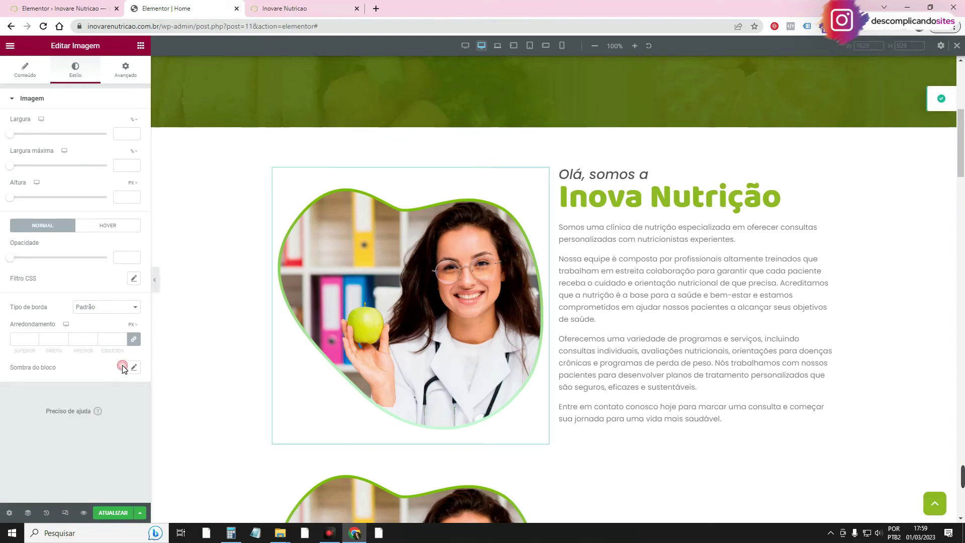
left_click(134, 279)
mouse_move(60, 342)
left_mouse_down()
mouse_move(37, 340)
mouse_move(46, 341)
left_mouse_up()
left_click(92, 267)
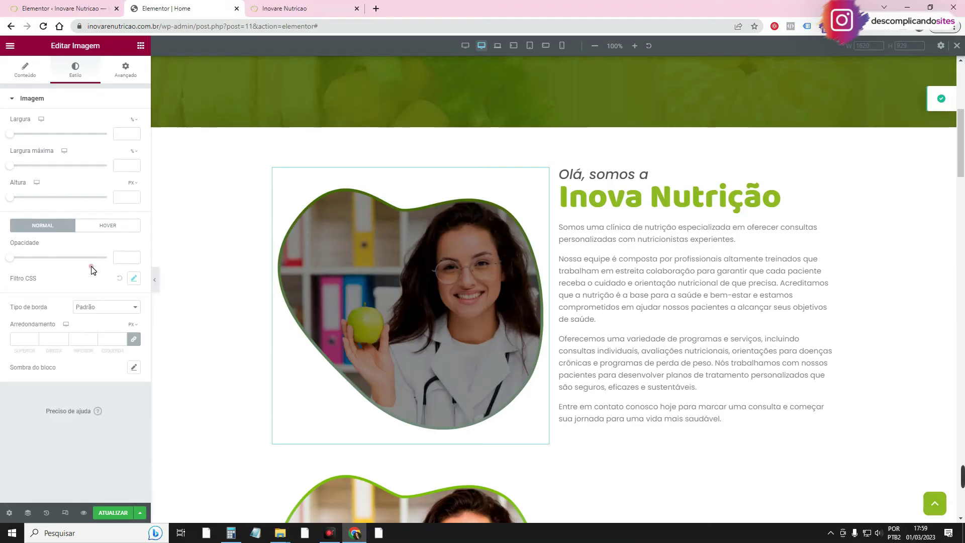
left_click(562, 46)
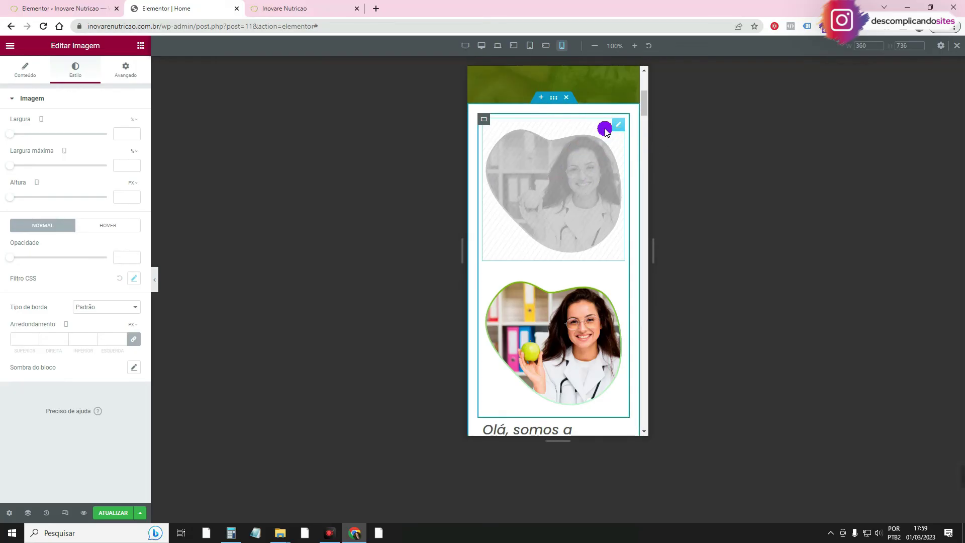
Hide the duplicate photo on Widescreen, Desktop and Laptop, then preview desktop width without the panel
scroll(606, 130, "down", 2)
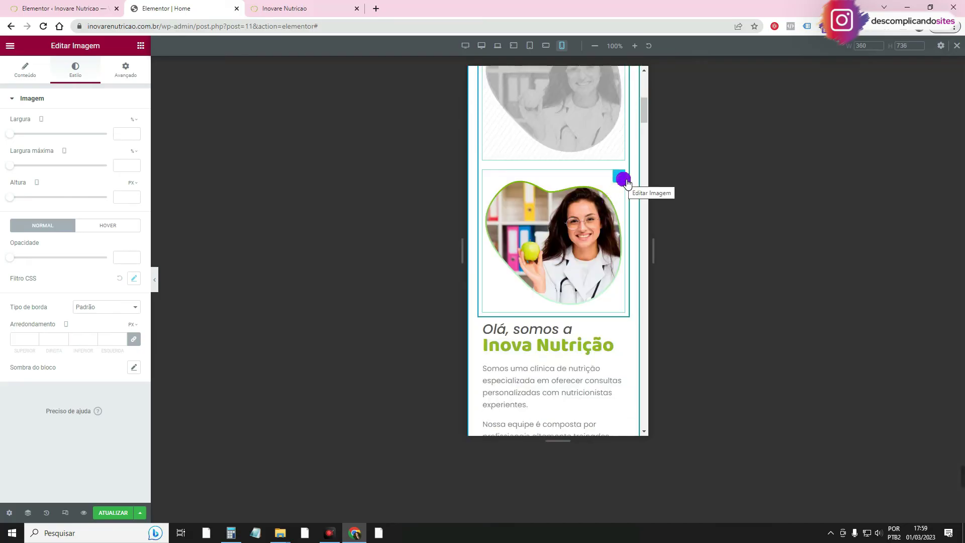
left_click(619, 176)
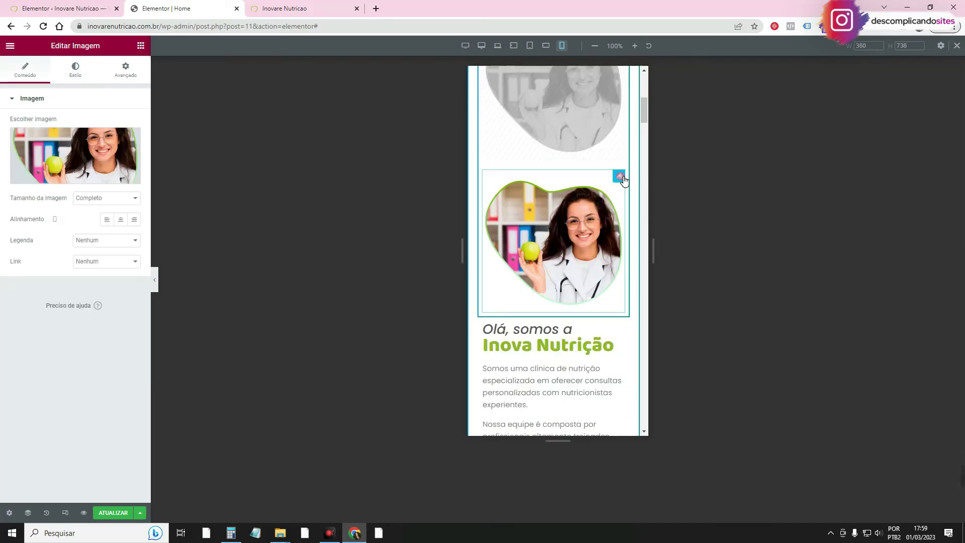
left_click(130, 76)
left_click(76, 358)
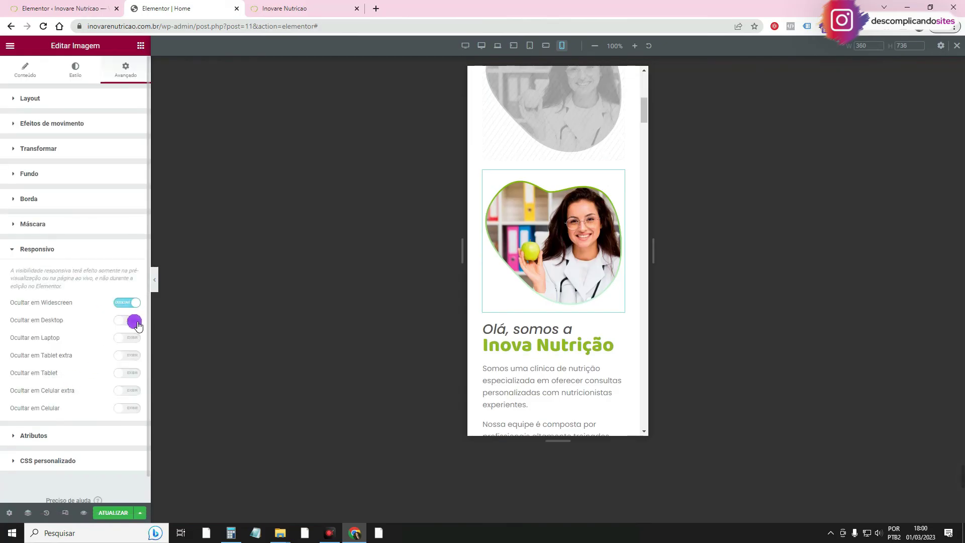
left_click(135, 337)
left_click(486, 47)
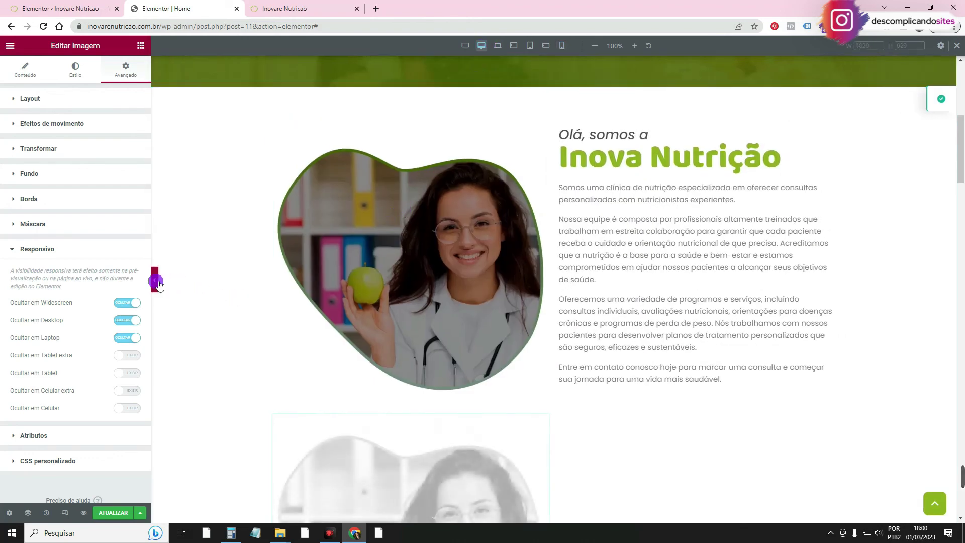
left_click(156, 282)
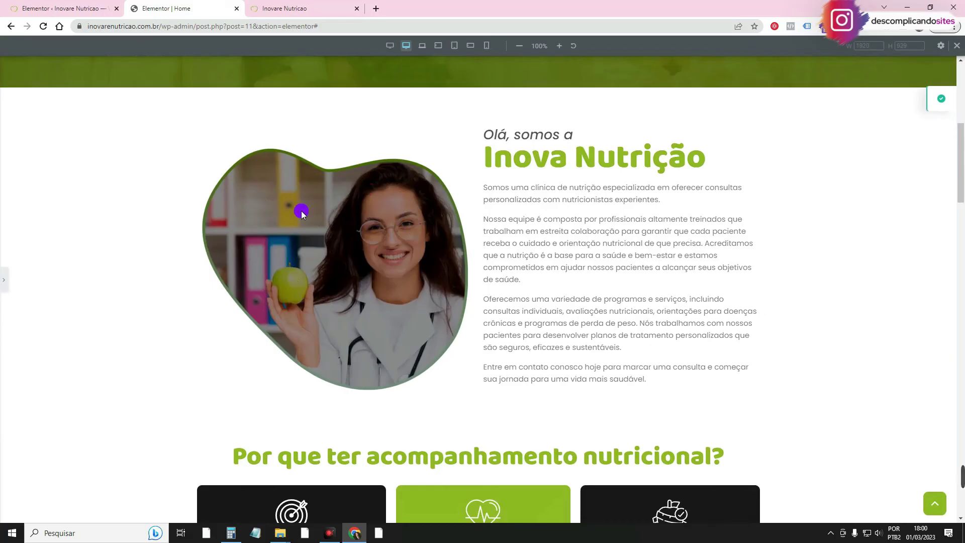
Review the homepage at mobile width with the Editar Imagem panel reopened beside it
left_click(487, 46)
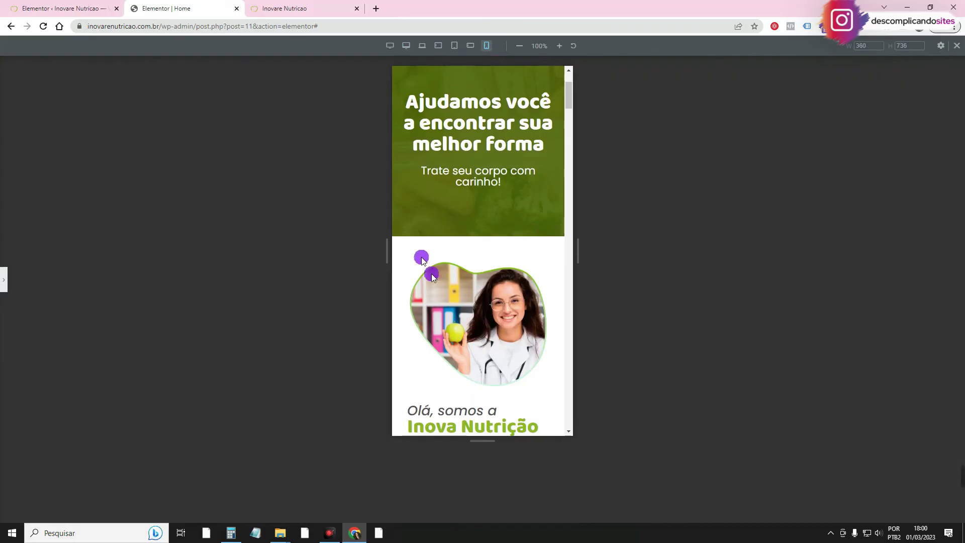
scroll(455, 231, "down", 2)
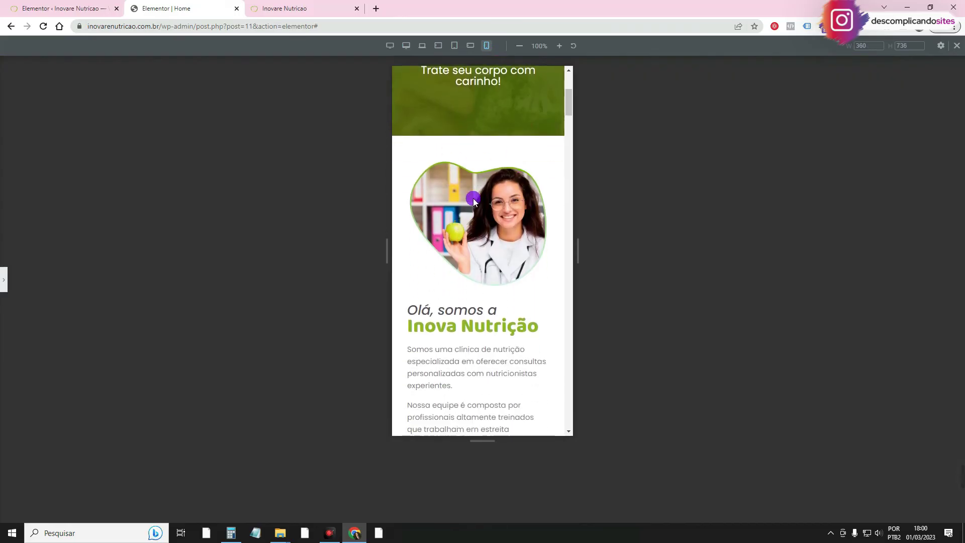
left_click(6, 280)
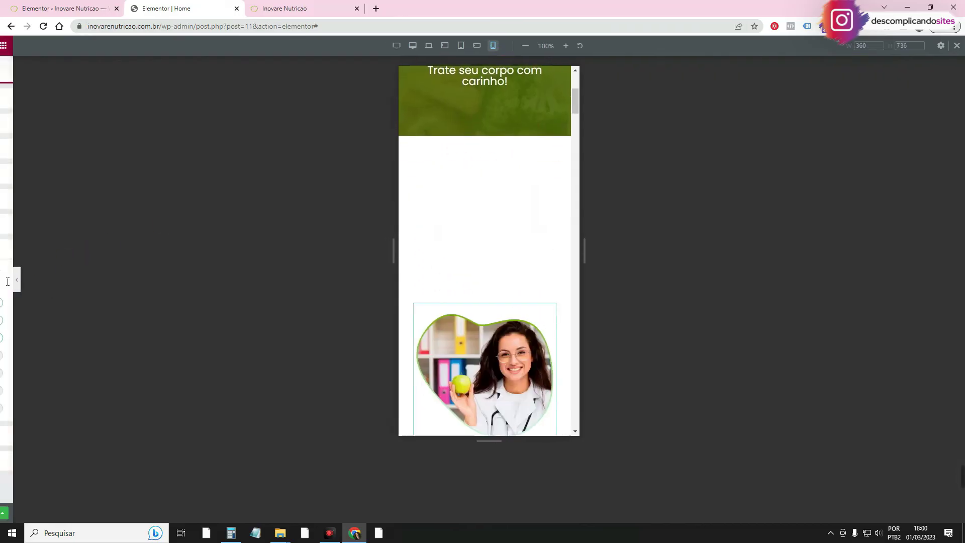
left_click(596, 222)
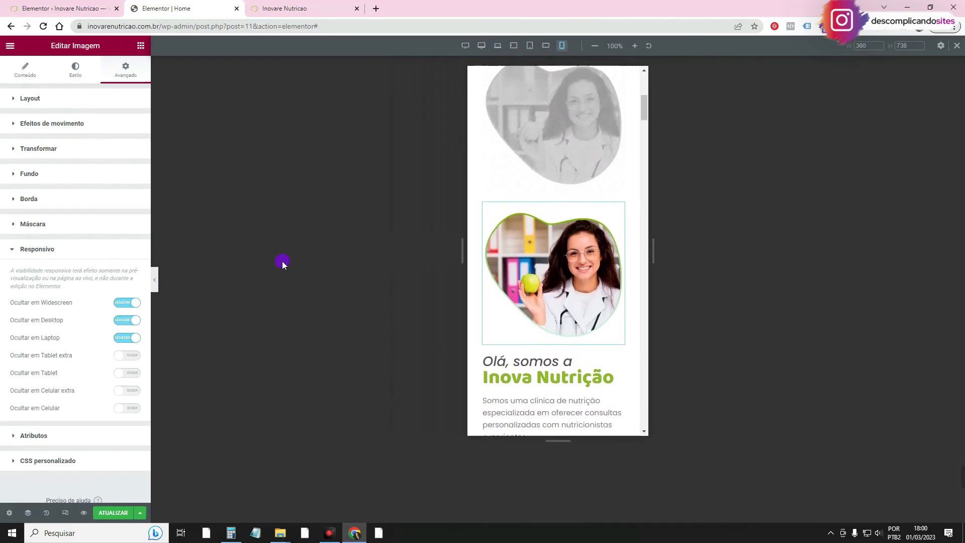
left_click(156, 278)
scroll(446, 242, "down", 2)
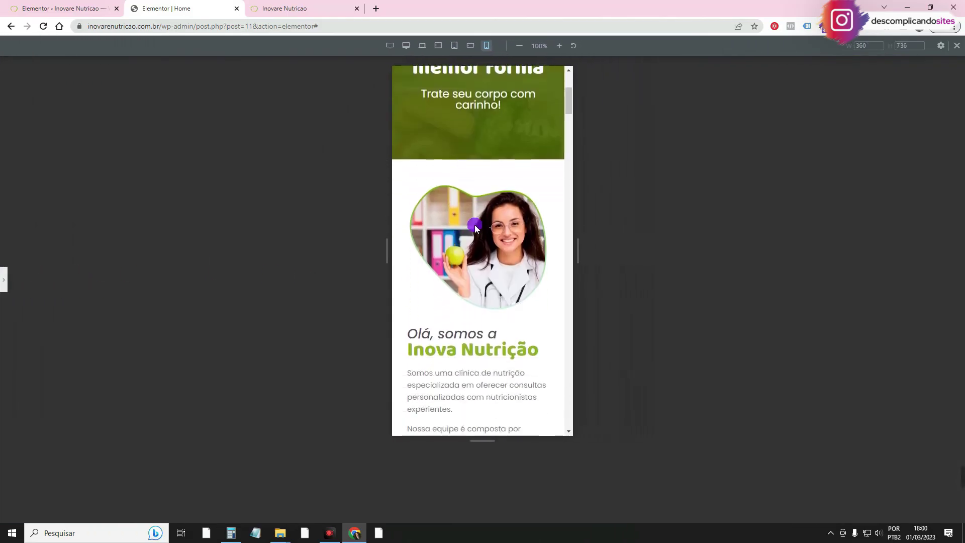
left_click(6, 280)
scroll(580, 212, "down", 2)
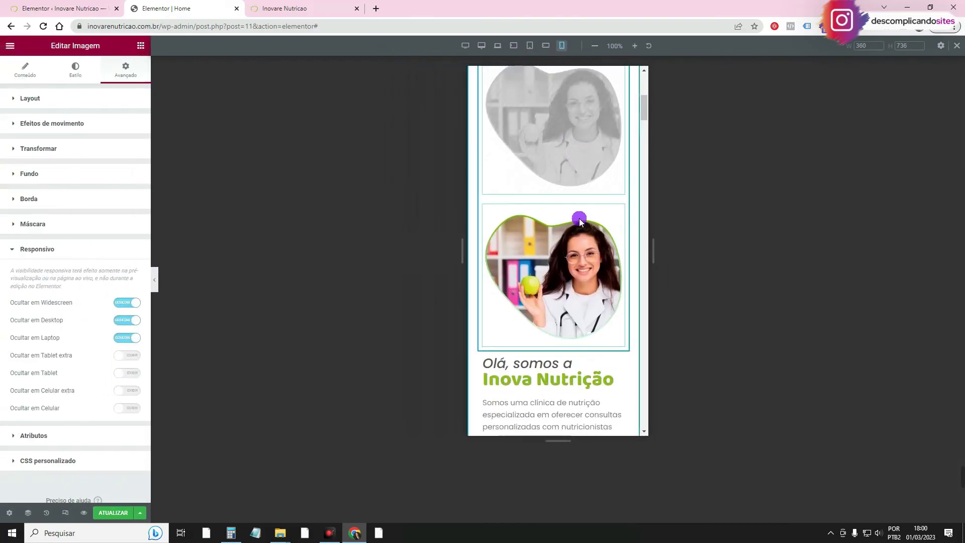
scroll(586, 240, "up", 2)
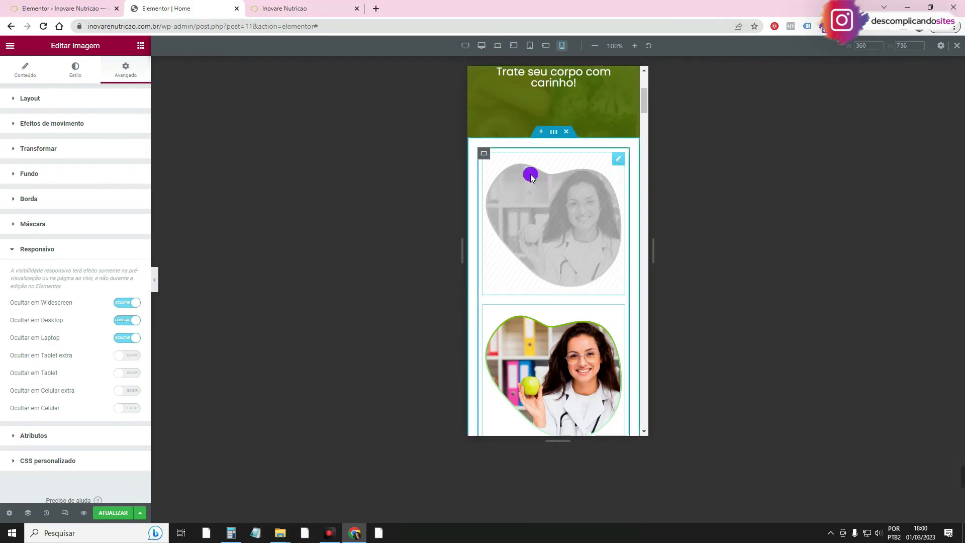
scroll(551, 181, "up", 1)
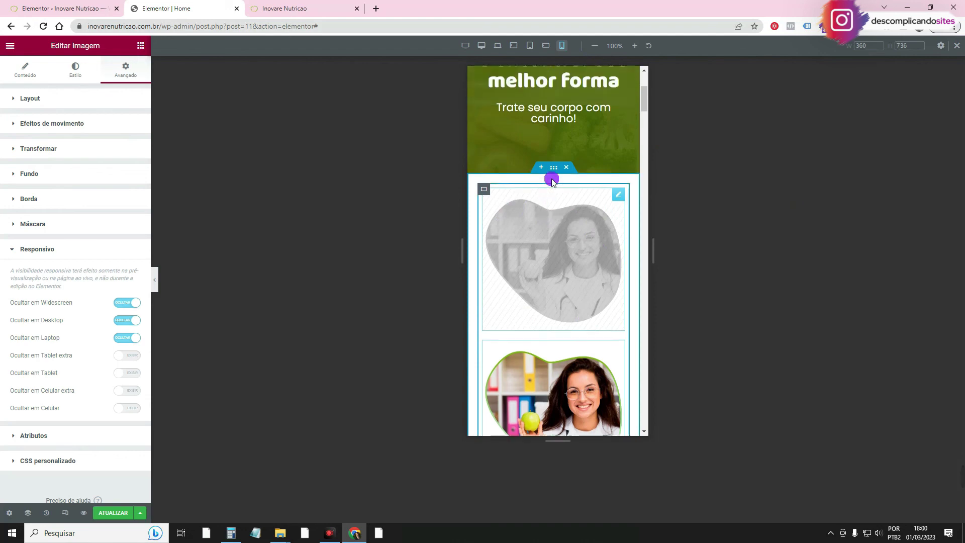
scroll(553, 182, "down", 6)
scroll(554, 255, "up", 6)
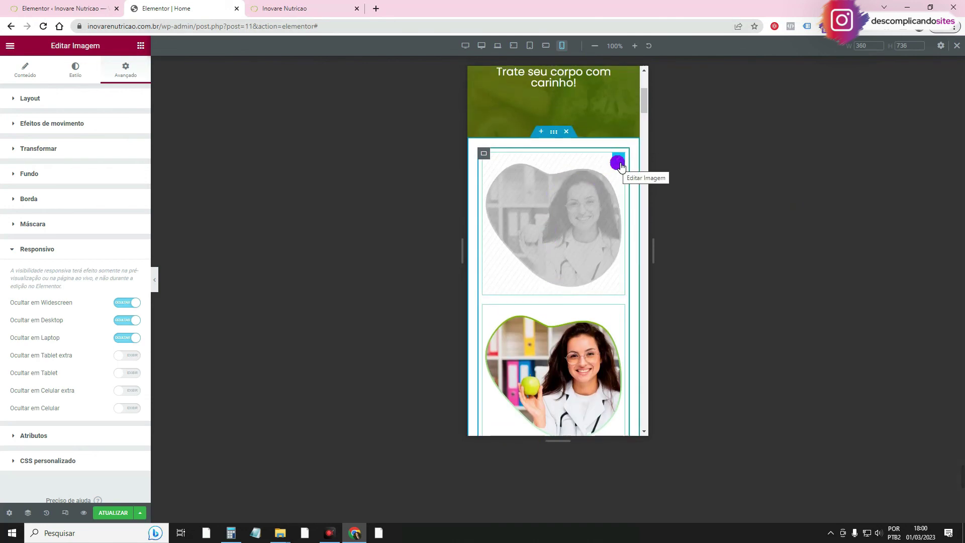
Delete the greyed duplicate image and clear the remaining hero image's hide-on-desktop settings
right_click(622, 168)
left_click(645, 322)
left_click(553, 221)
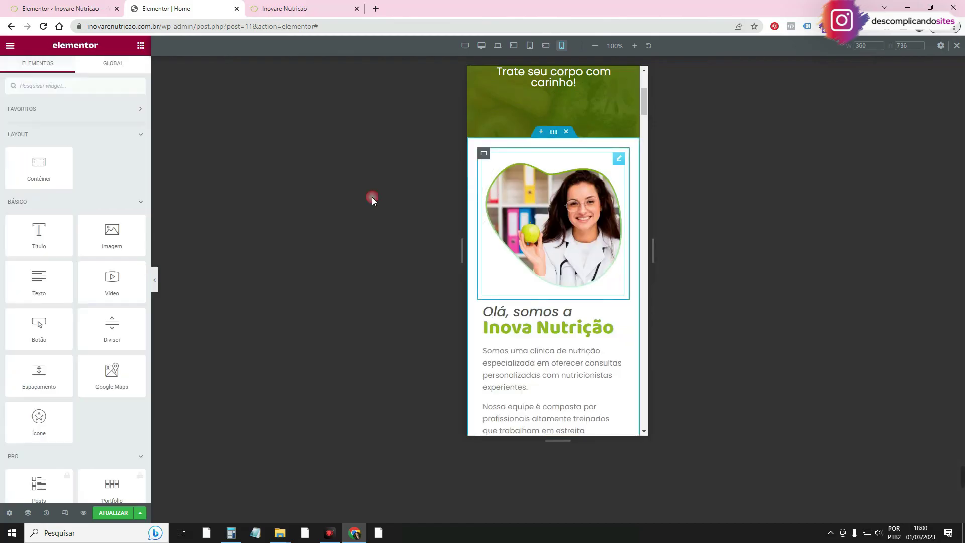
left_click(126, 76)
scroll(101, 324, "down", 3)
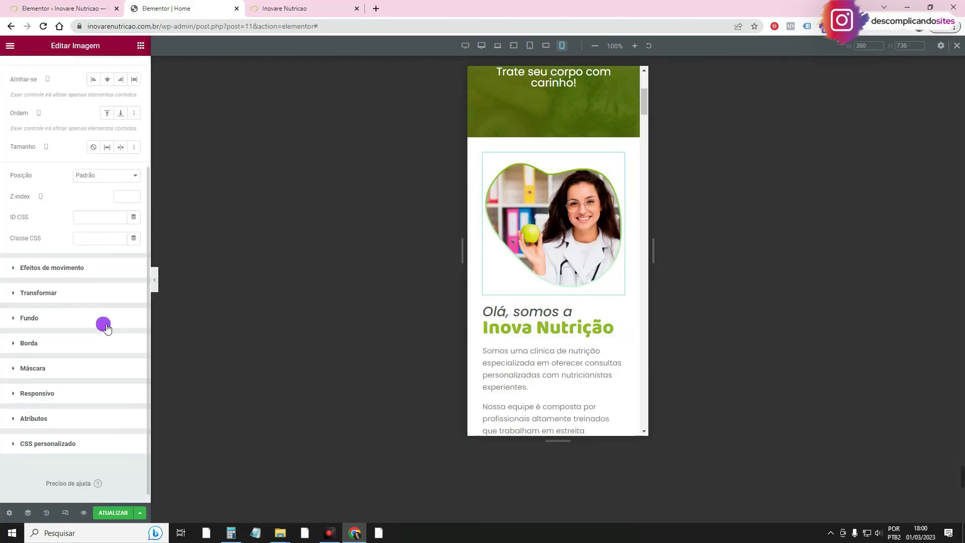
left_click(78, 382)
left_click(133, 303)
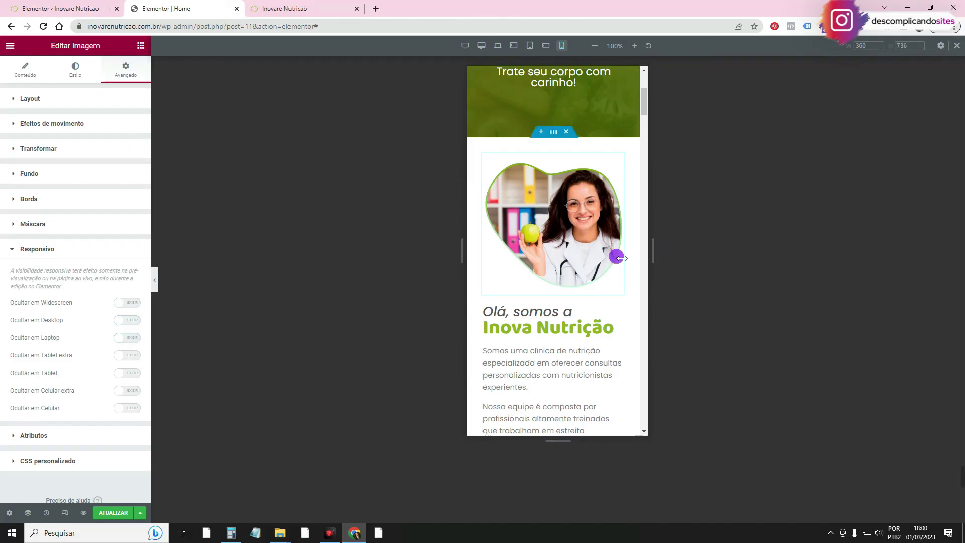
scroll(576, 265, "down", 8)
scroll(588, 327, "up", 9)
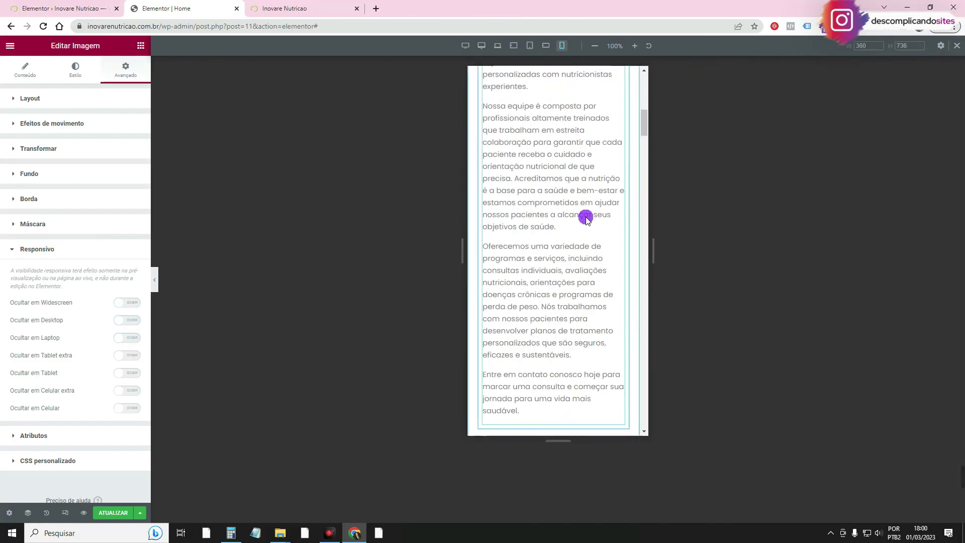
scroll(558, 281, "down", 5)
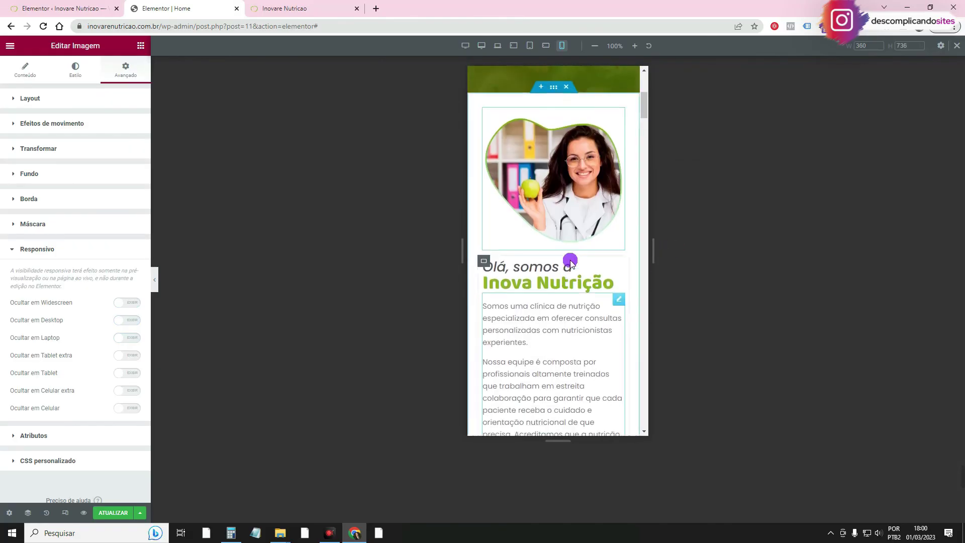
Hide the about-section container on Tablet extra, Tablet, Celular extra and Celular, then check it
left_click(558, 89)
left_click(115, 74)
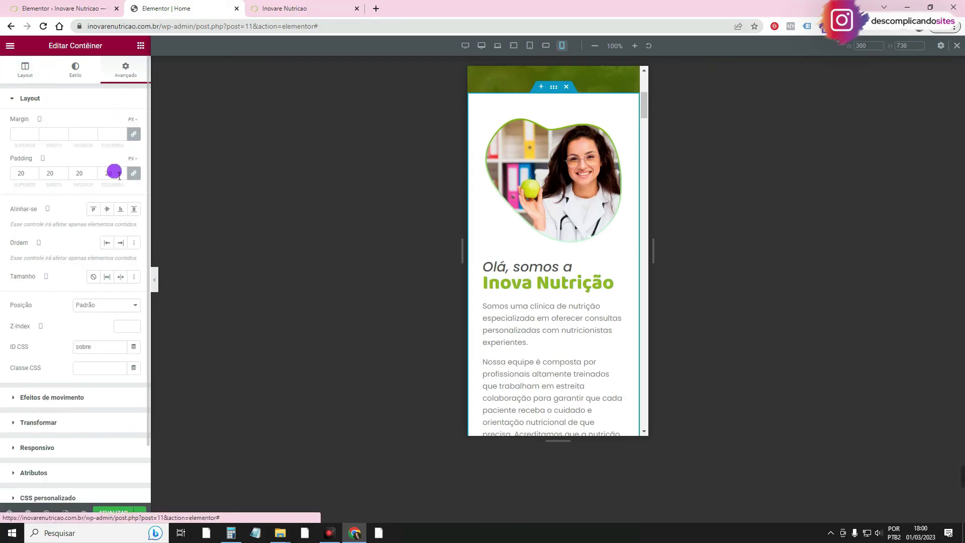
scroll(81, 340, "down", 2)
left_click(76, 385)
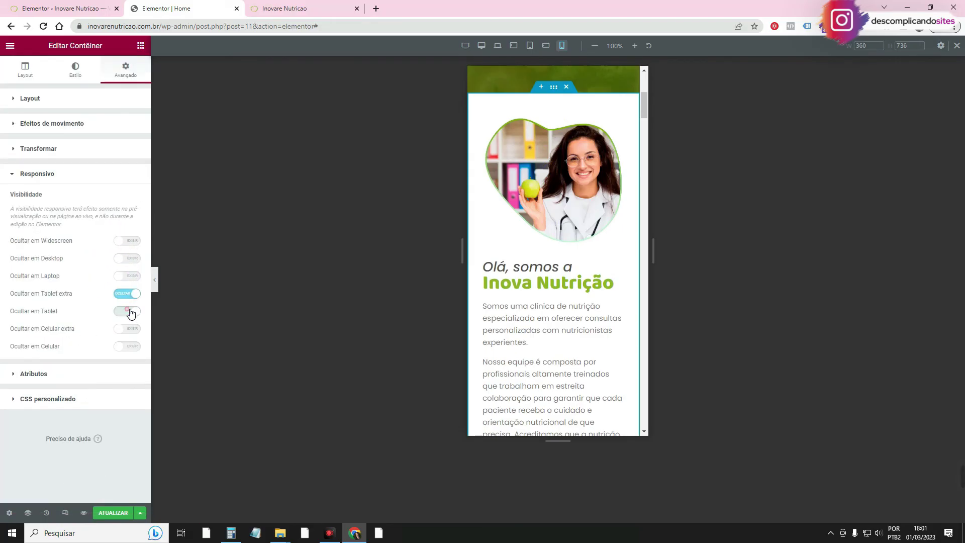
left_click(131, 346)
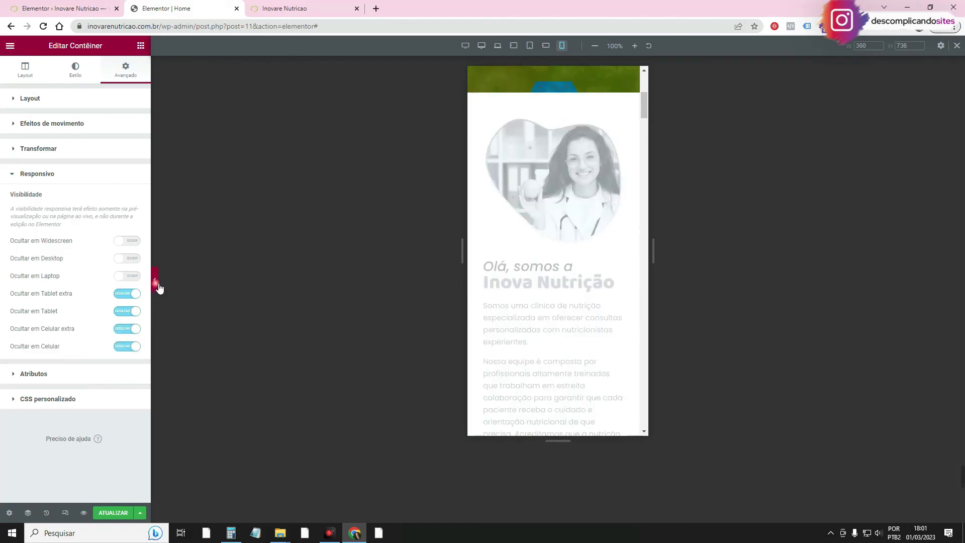
left_click(155, 280)
scroll(503, 197, "up", 4)
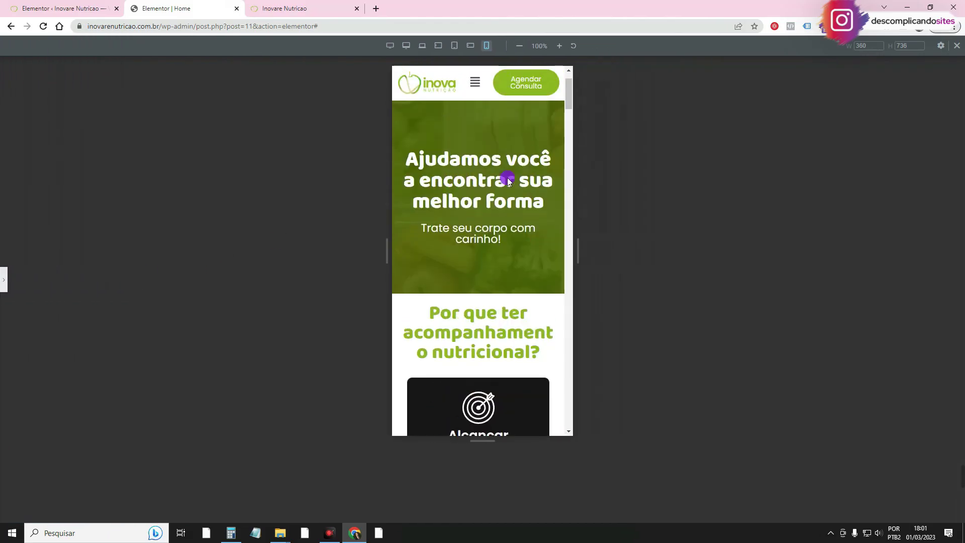
scroll(498, 166, "down", 3)
left_click(7, 275)
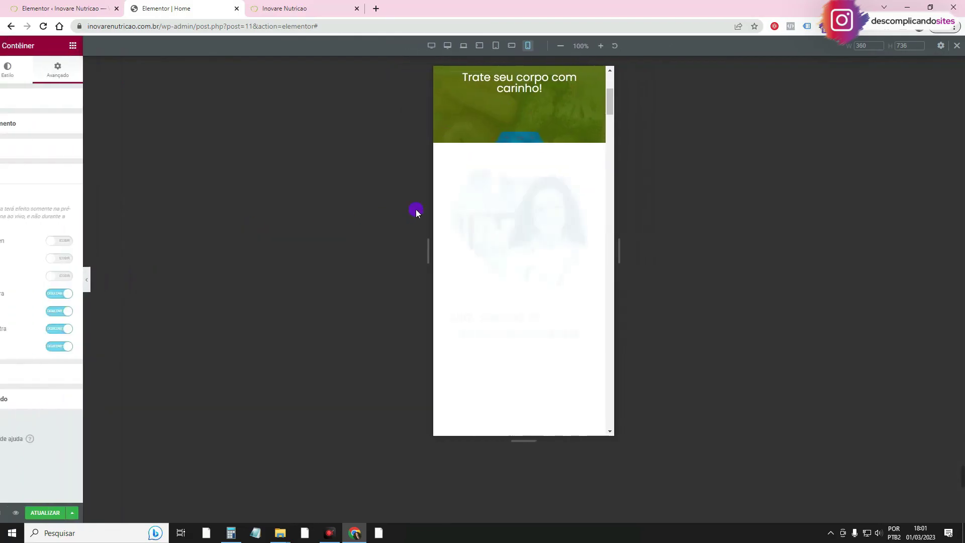
Turn off the container's Celular extra and Celular hiding, then preview desktop without the editor panel
left_click(484, 46)
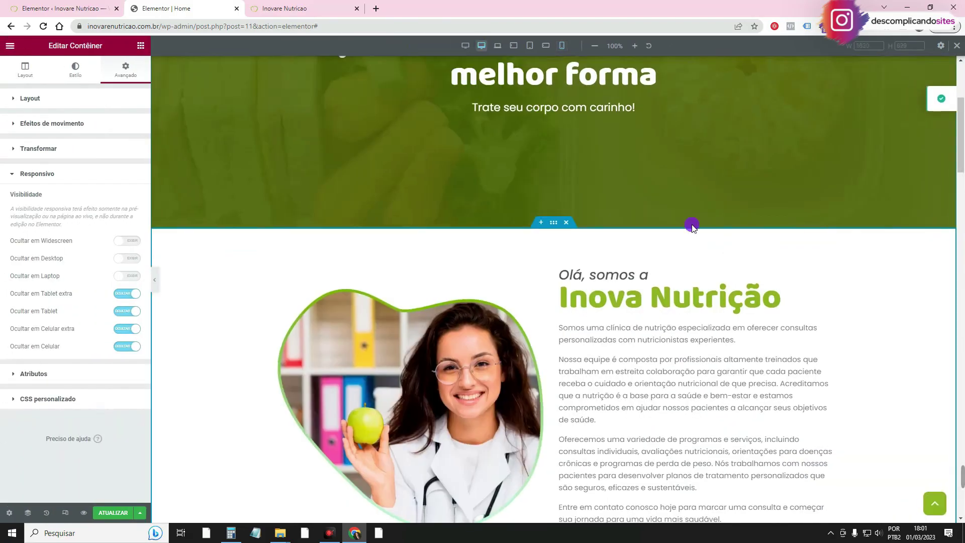
scroll(812, 341, "down", 3)
scroll(631, 150, "up", 2)
left_click(567, 51)
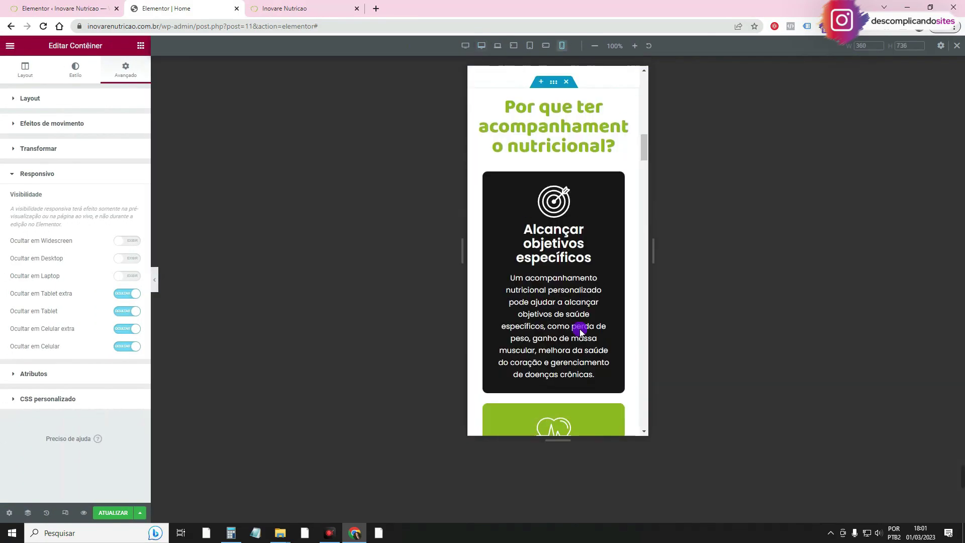
scroll(573, 327, "up", 10)
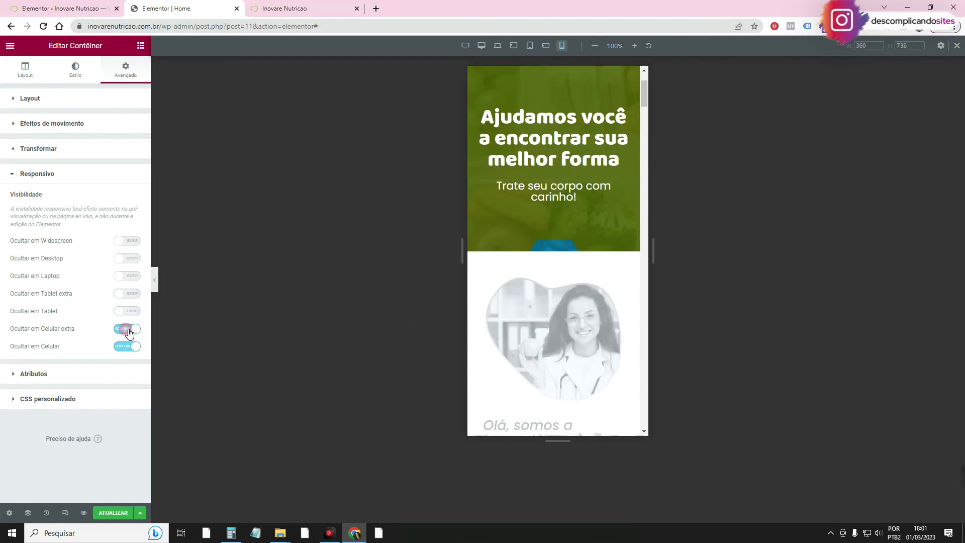
left_click(225, 249)
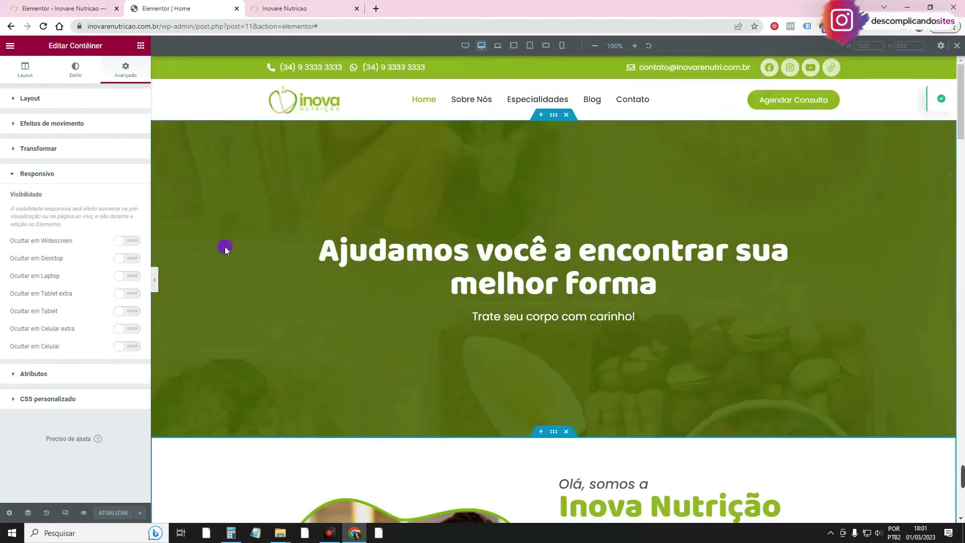
left_click(157, 284)
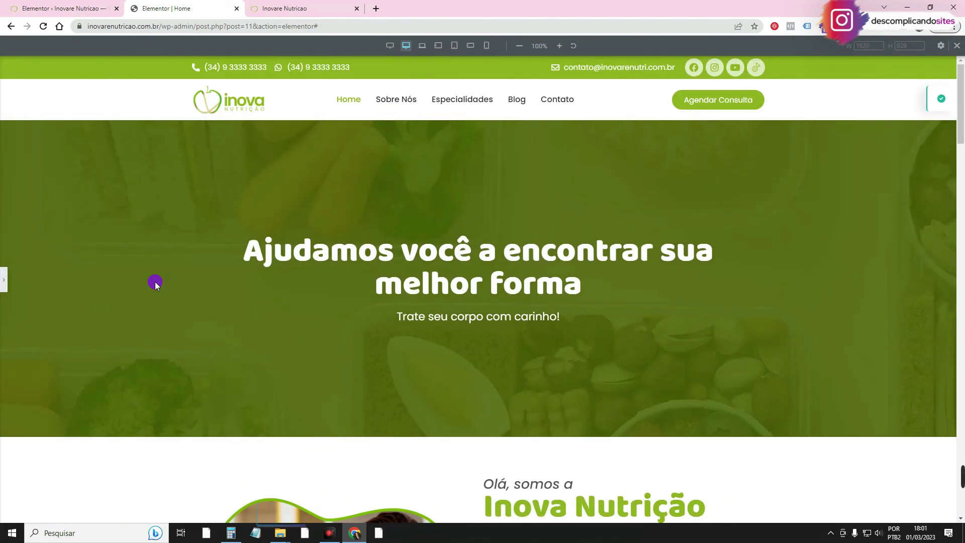